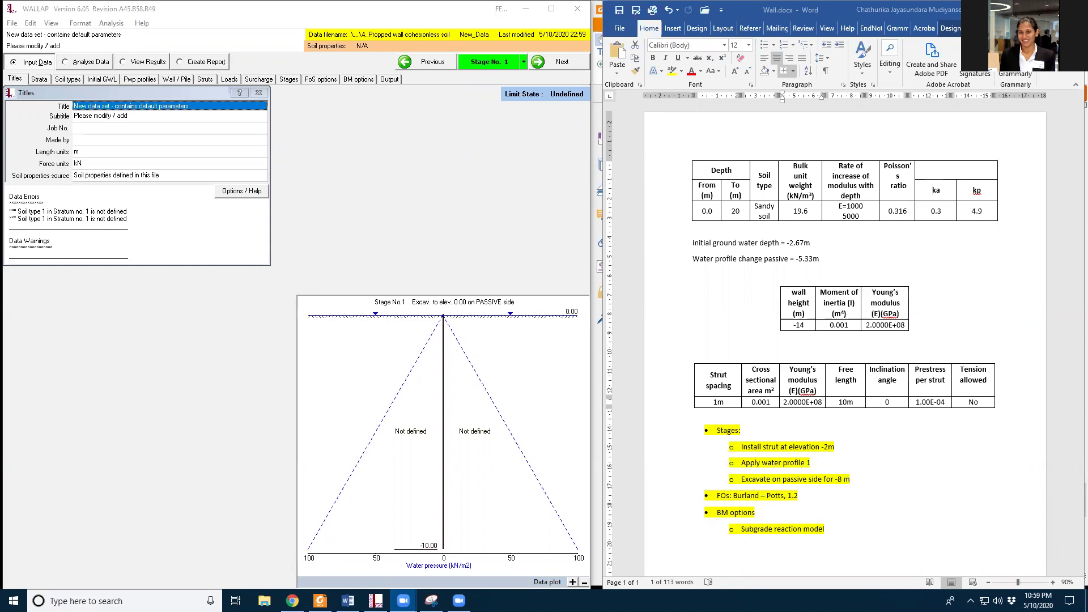
# - Switch to Foxit Reader and examine the reference paper's title page and Example 1, the propped wall retaining cohesionless soil
pyautogui.click(320, 600)
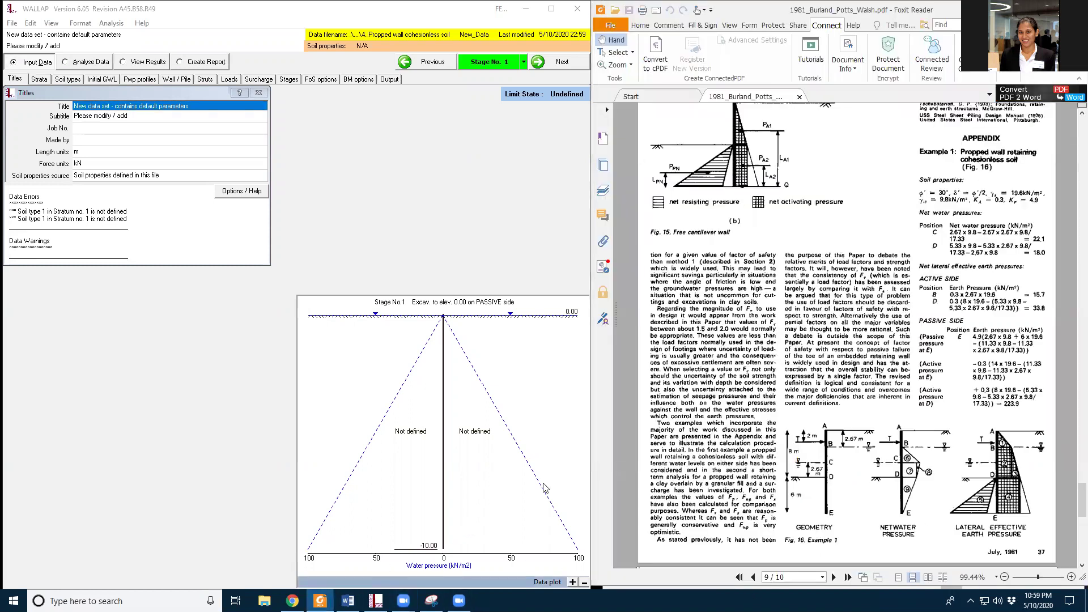
pyautogui.scroll(20, 757, 356)
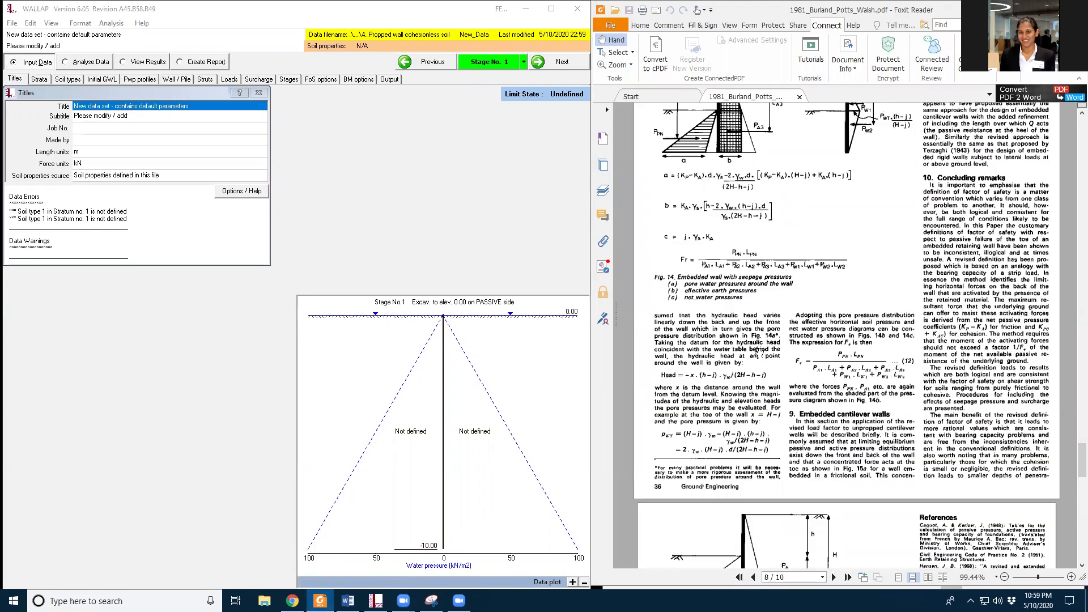
pyautogui.scroll(10, 763, 349)
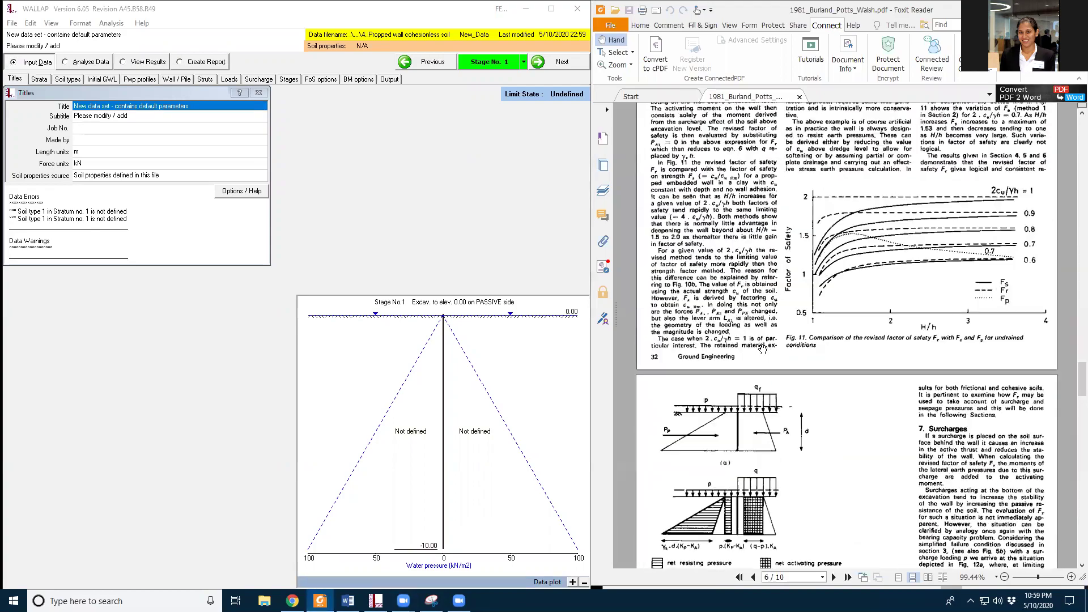
pyautogui.scroll(20, 766, 347)
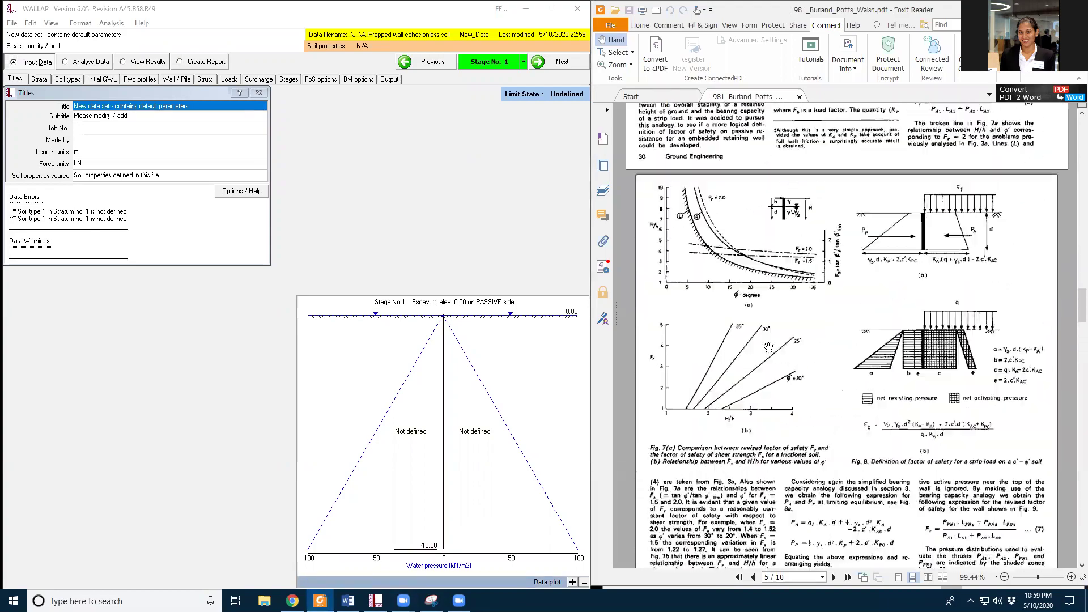
pyautogui.scroll(15, 768, 345)
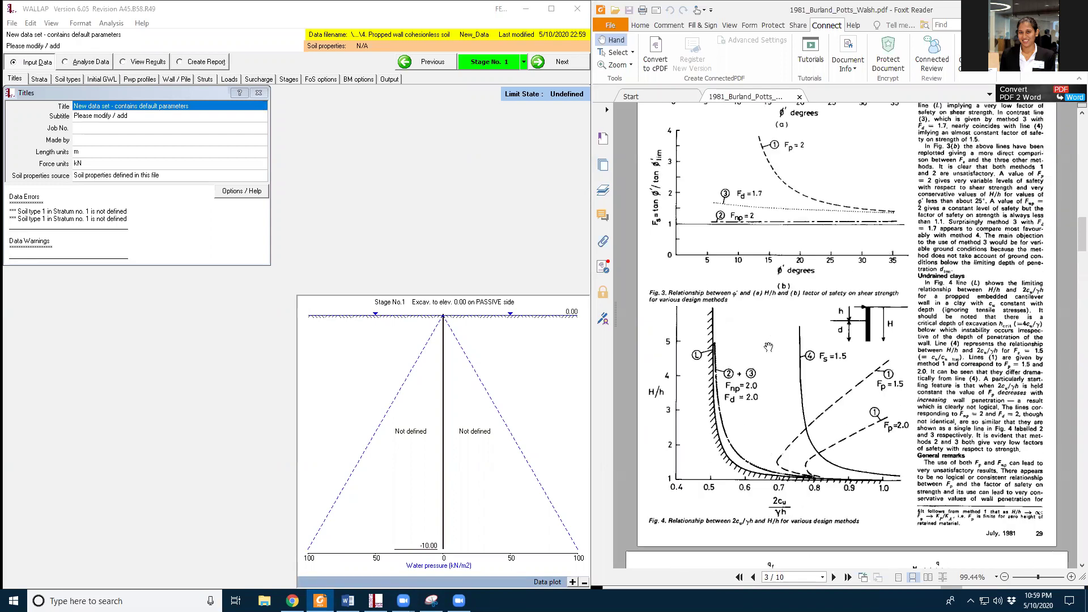
pyautogui.scroll(13, 862, 271)
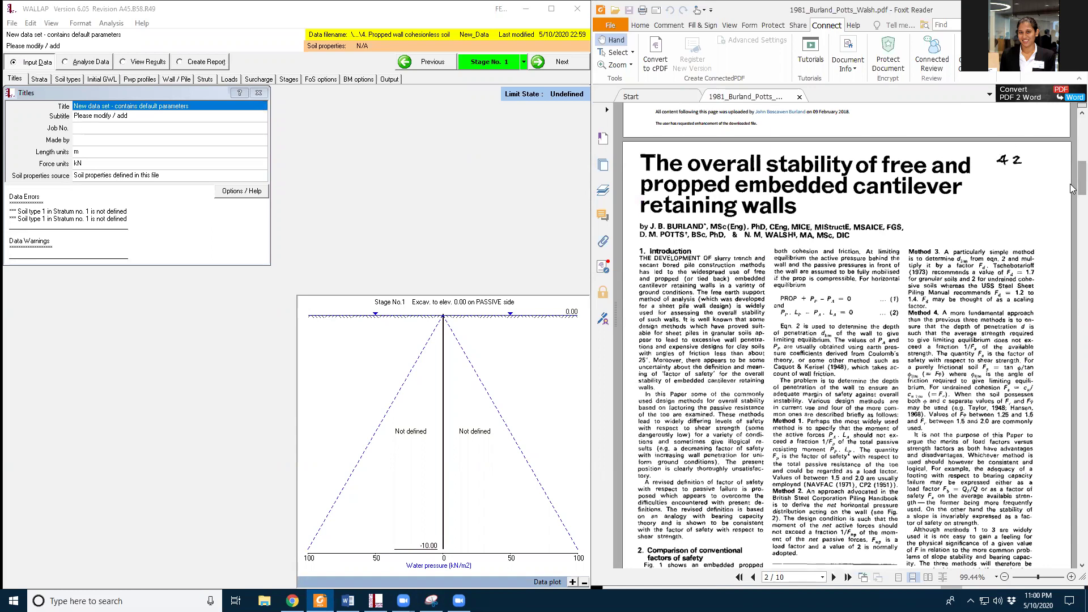
pyautogui.moveTo(1081, 181); pyautogui.dragTo(1081, 499)
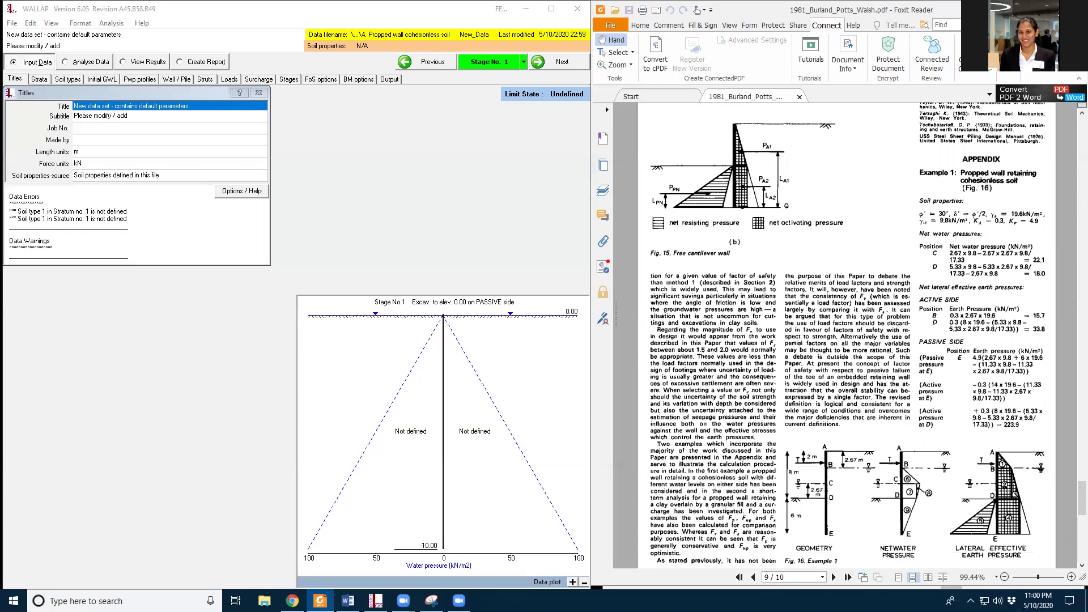
# - Review the soil, wall and strut parameter tables in Wall.docx in Word and return to the paper's Example 1
pyautogui.click(348, 601)
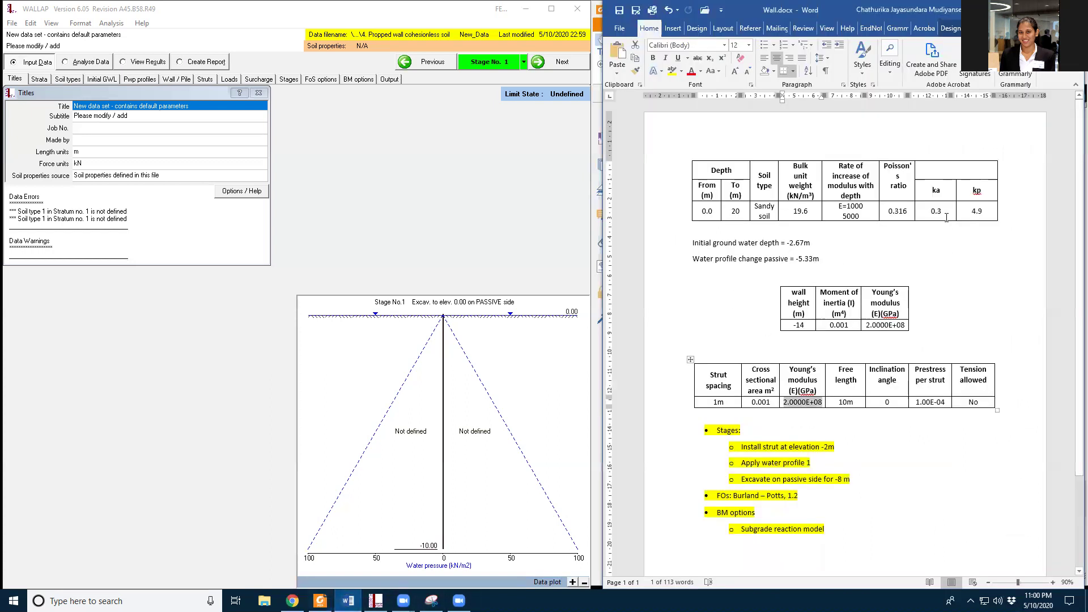
pyautogui.moveTo(738, 309); pyautogui.dragTo(907, 306)
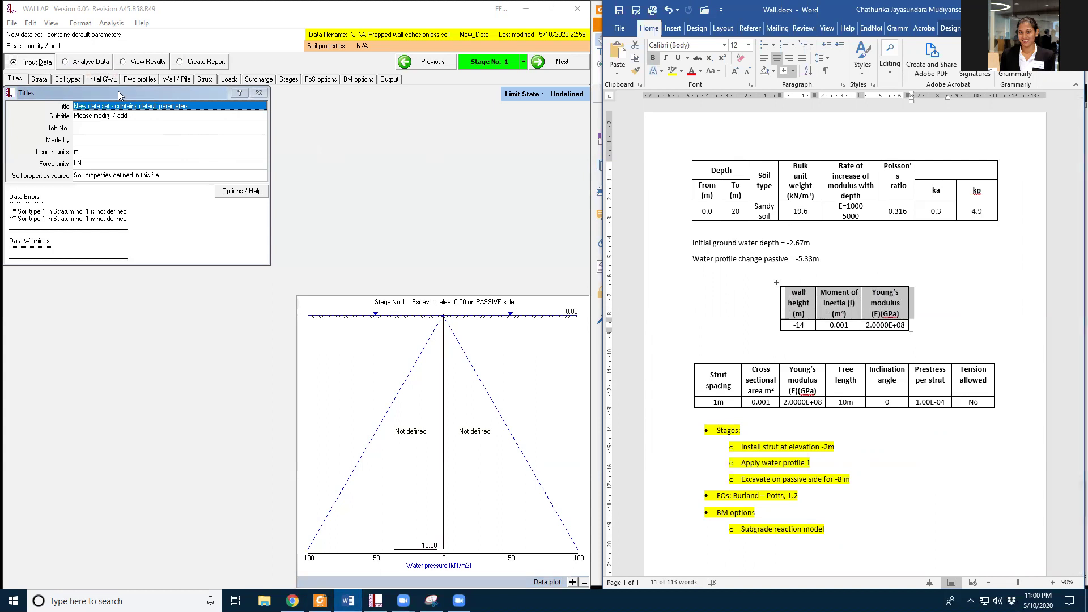
pyautogui.click(506, 478)
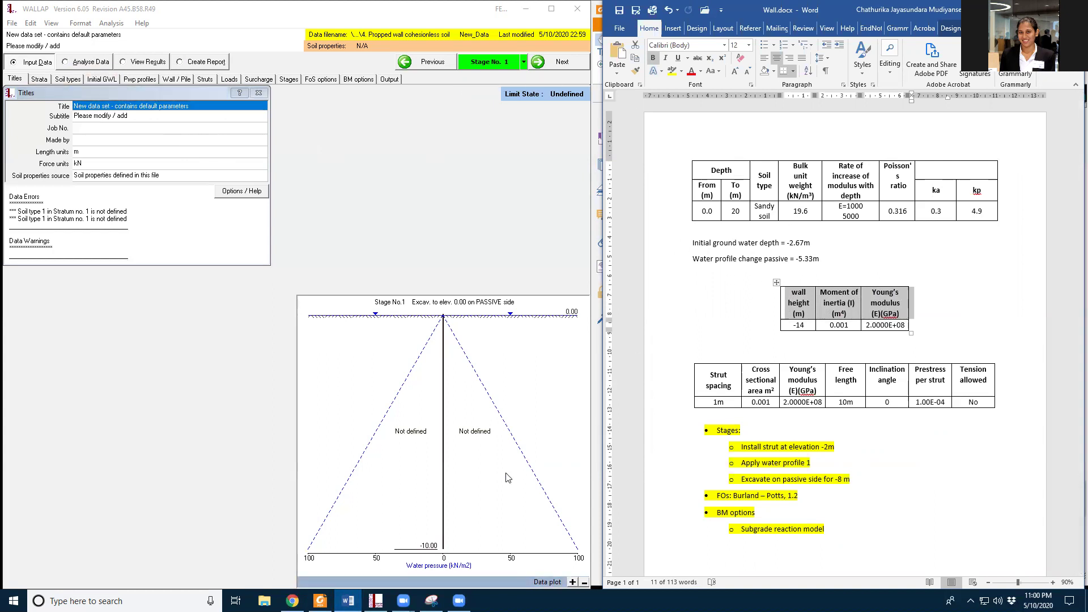
pyautogui.click(321, 601)
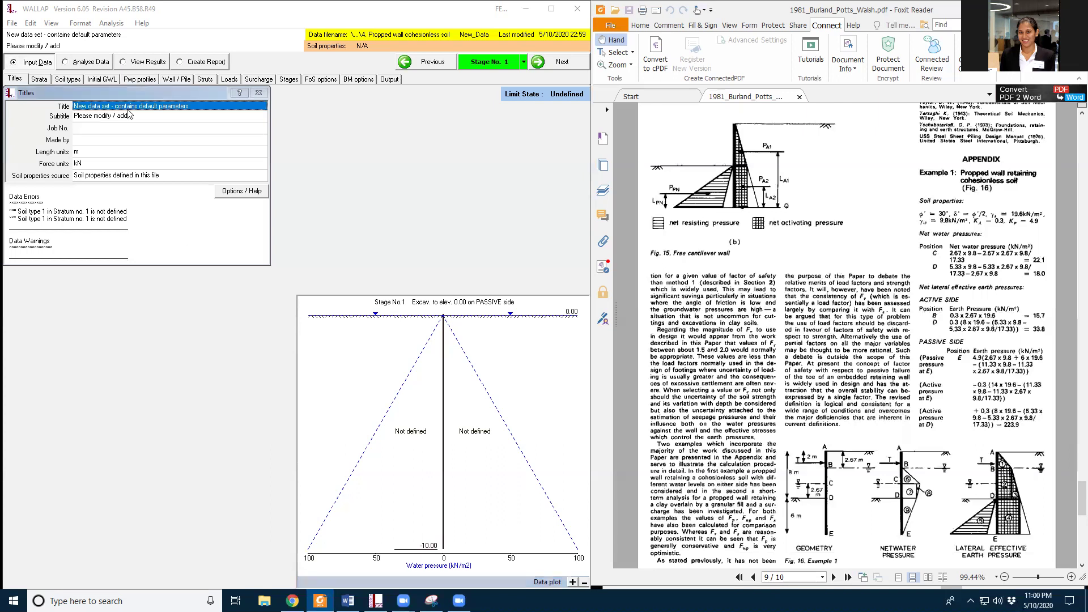
# - Add a new soil type in WALLAP with the description "sandy soil", bringing up Wall.docx for its parameters
pyautogui.click(45, 80)
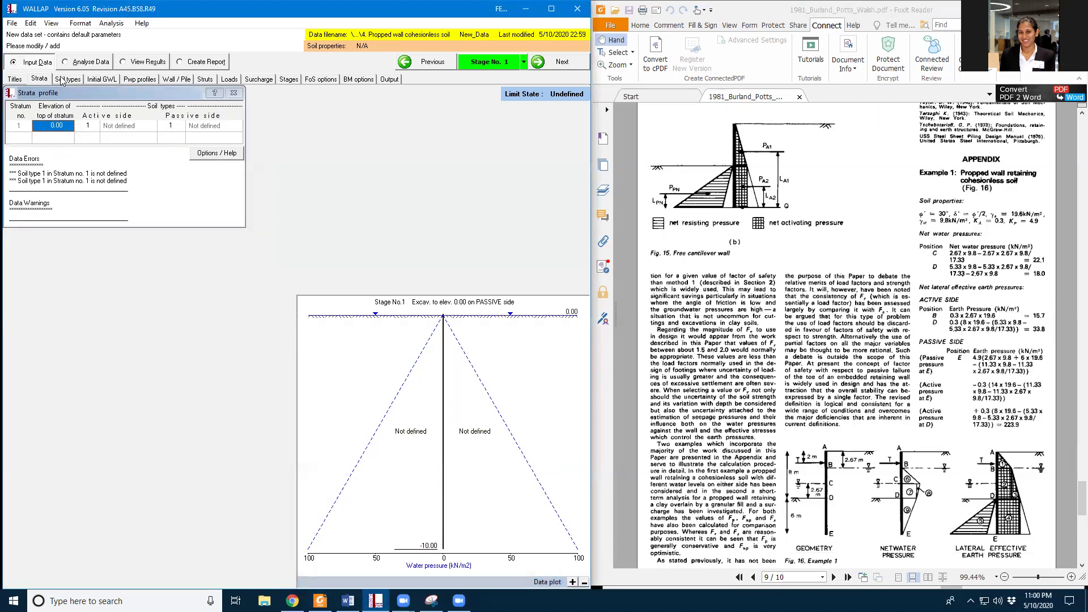
pyautogui.click(63, 81)
pyautogui.click(57, 147)
pyautogui.doubleClick(56, 148)
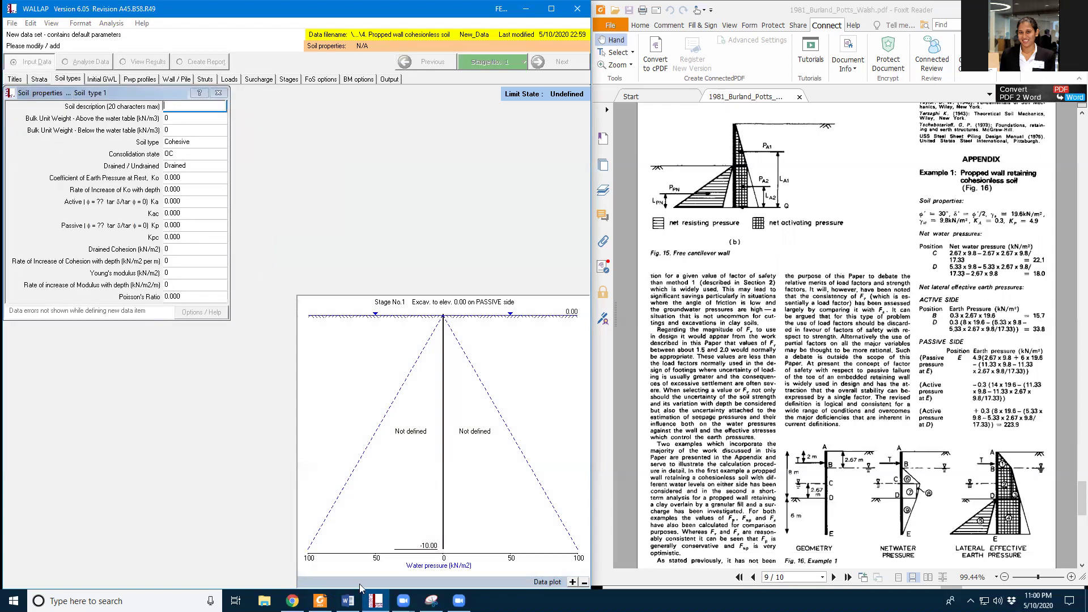
pyautogui.click(348, 600)
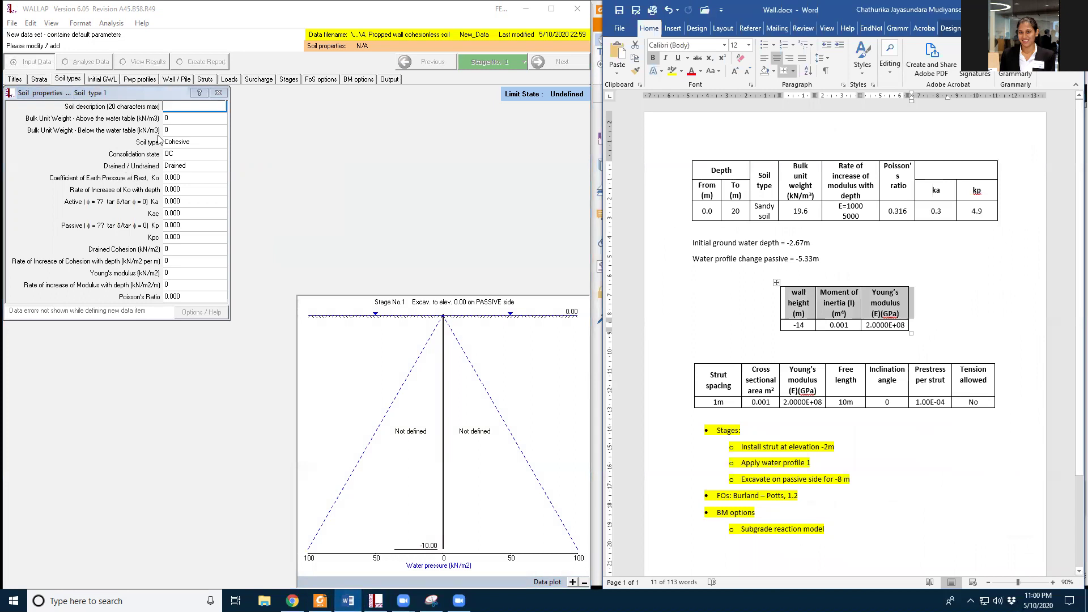
pyautogui.write('Sandy')
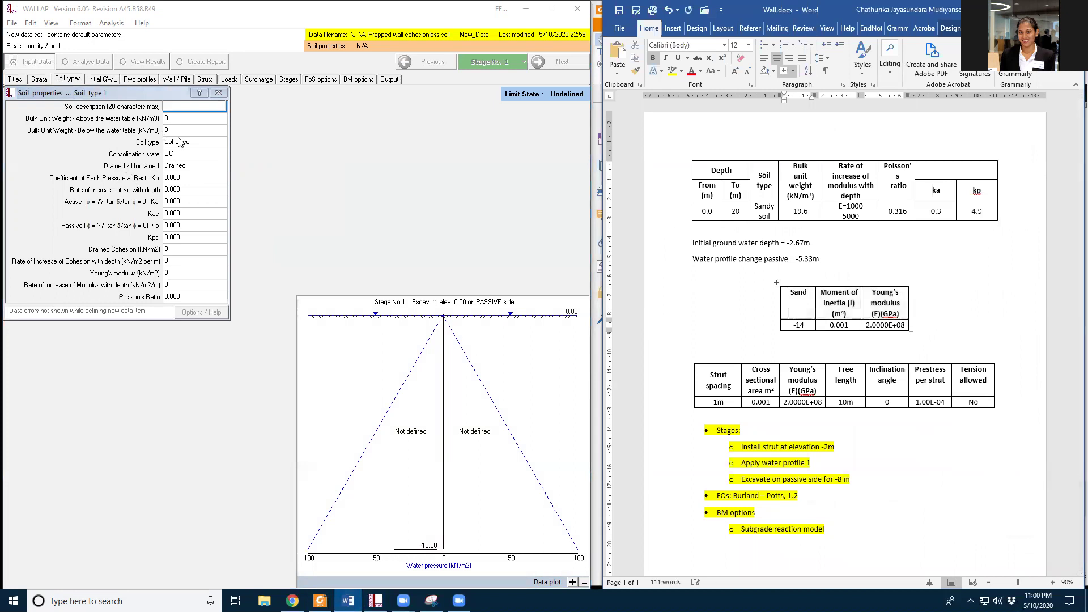
pyautogui.click(186, 105)
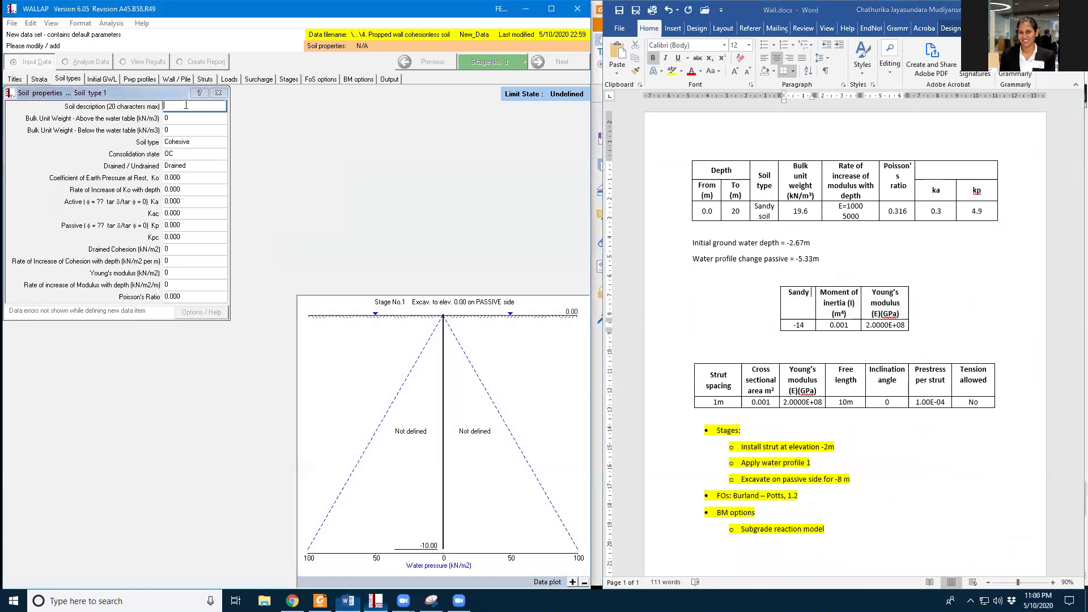
pyautogui.write('sandy soil')
# - Give the soil a bulk unit weight of 19.6 kN/m3 above and below the water table, Cohesionless type, NC consolidation and Ko of 0.5
pyautogui.click(173, 119)
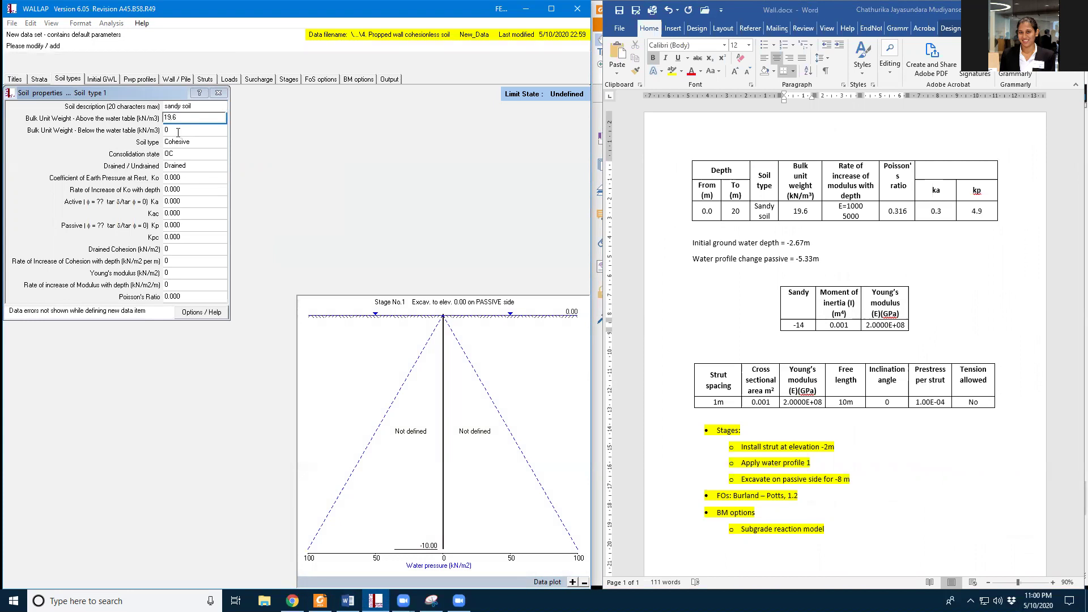
pyautogui.click(178, 131)
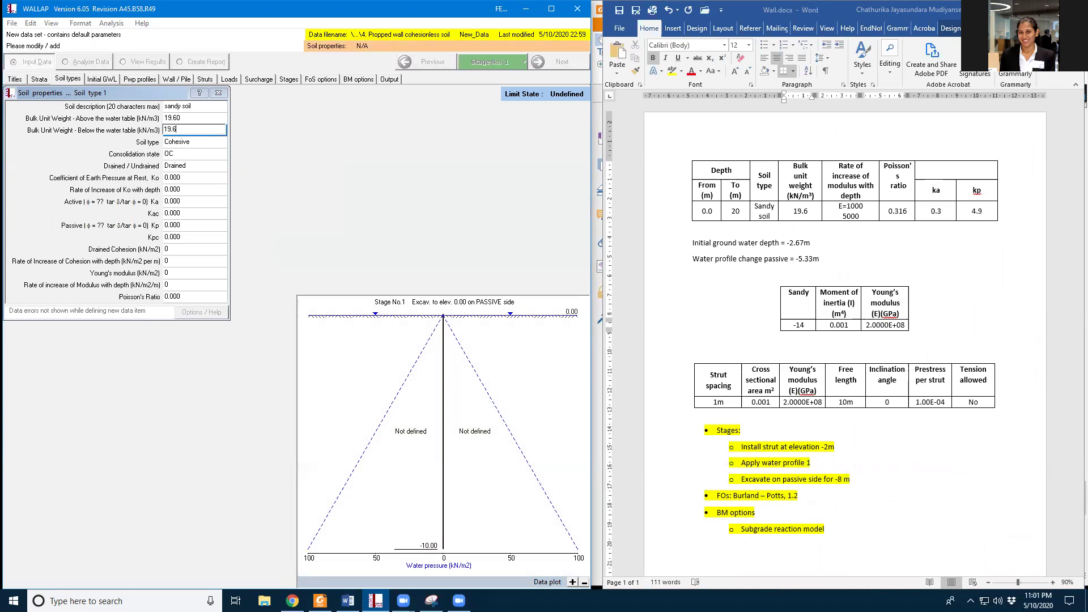
pyautogui.click(192, 143)
pyautogui.click(181, 158)
pyautogui.click(178, 154)
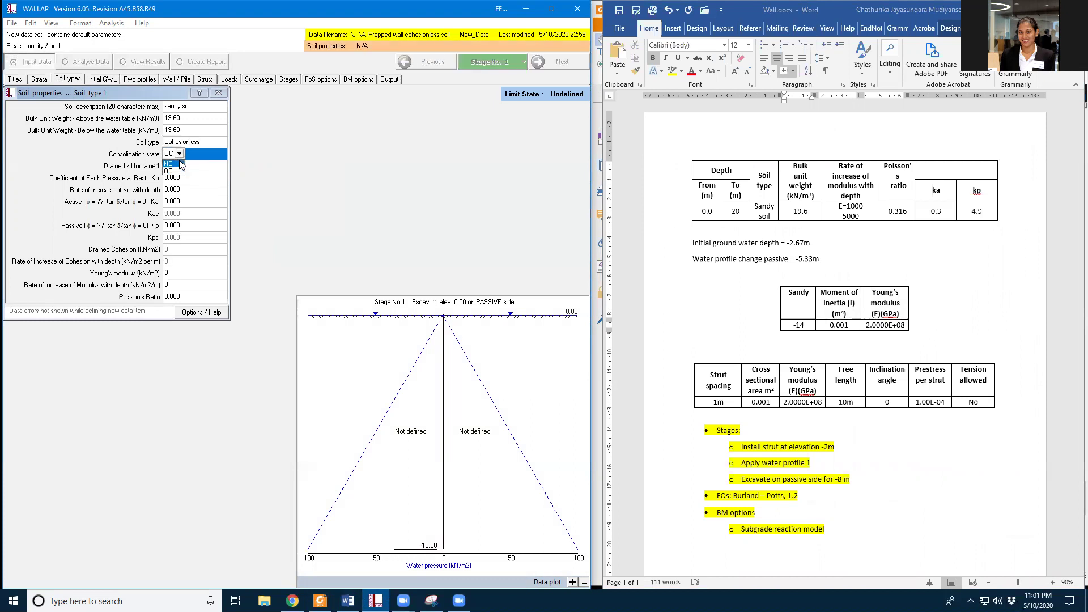
pyautogui.click(177, 164)
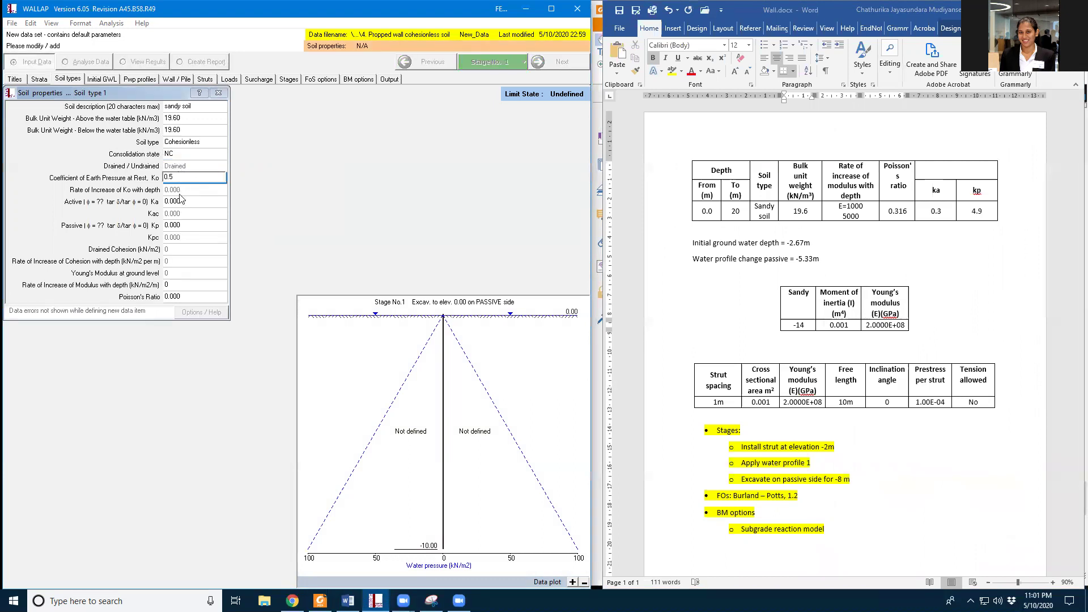
# - Set the soil's Ka to 0.3, Kp to 4.9, rate of increase of modulus with depth to 5000 and Poisson's ratio to 0.316
pyautogui.click(180, 200)
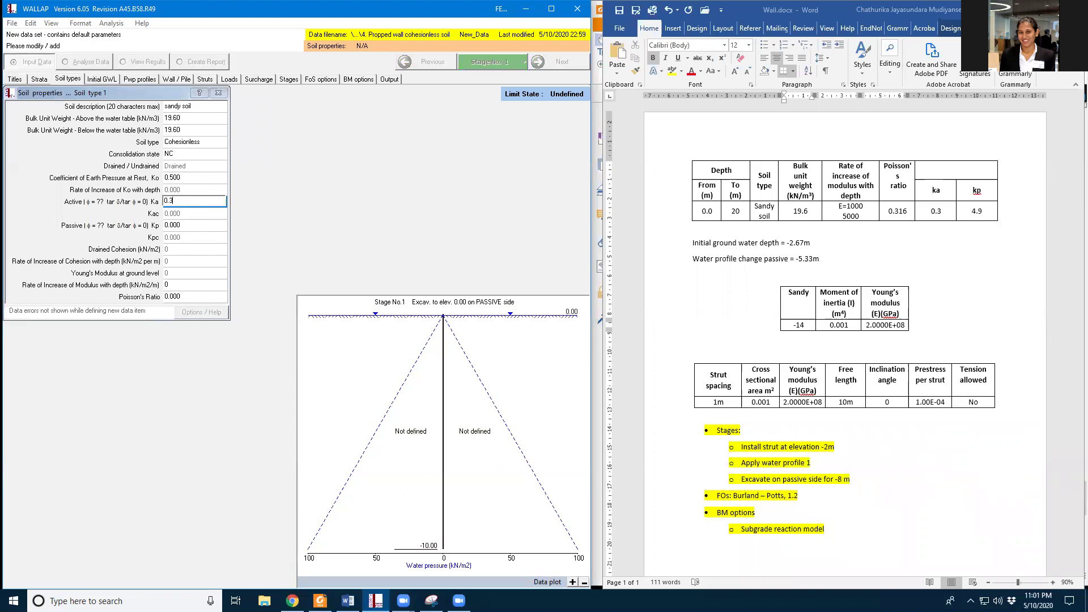
pyautogui.click(177, 222)
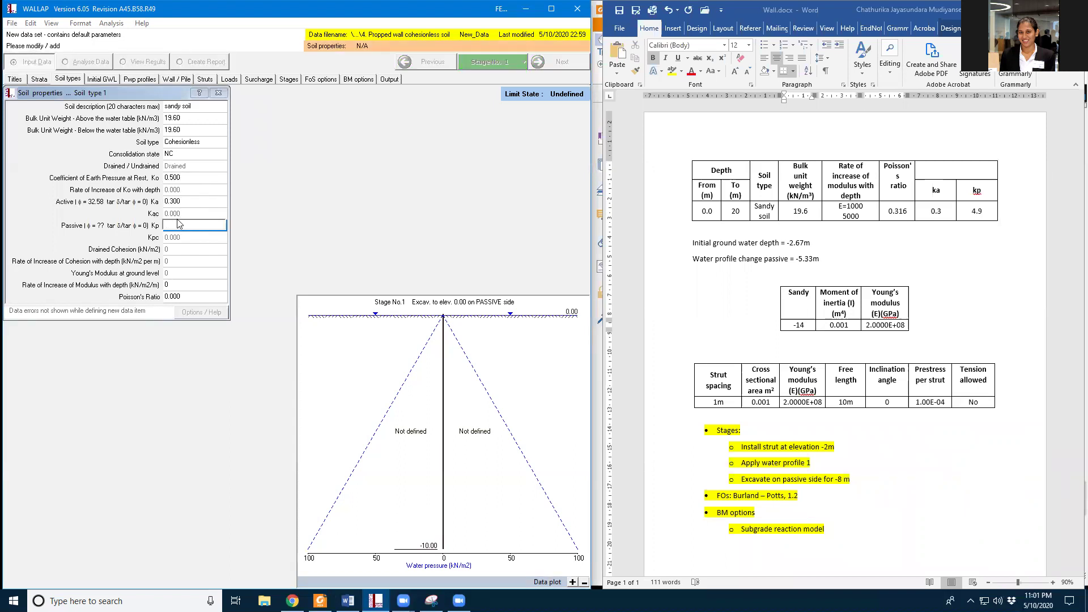
pyautogui.write('4.9')
pyautogui.click(175, 285)
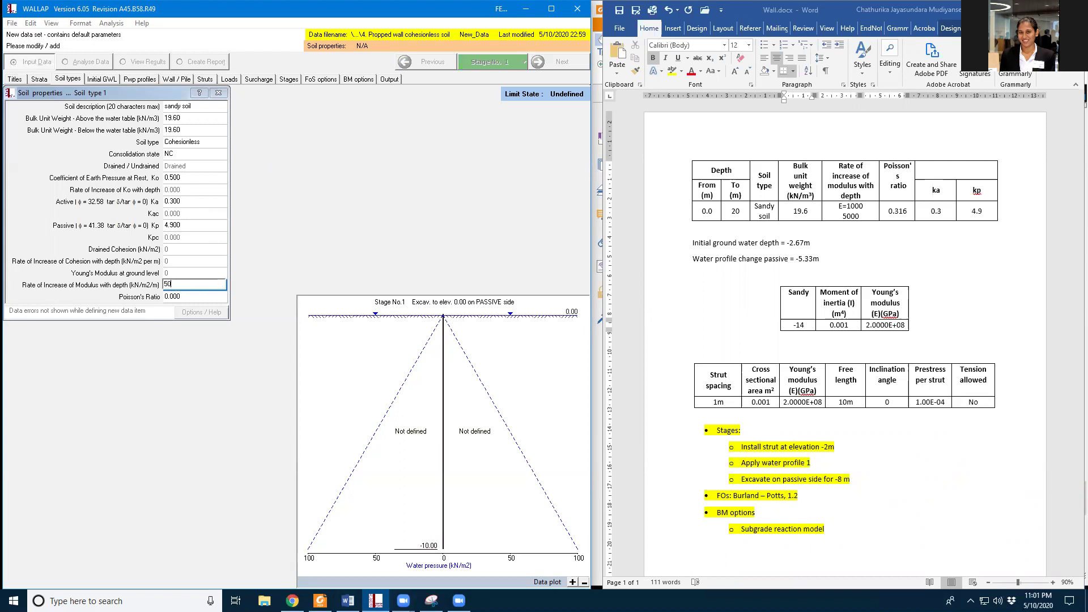
pyautogui.click(177, 296)
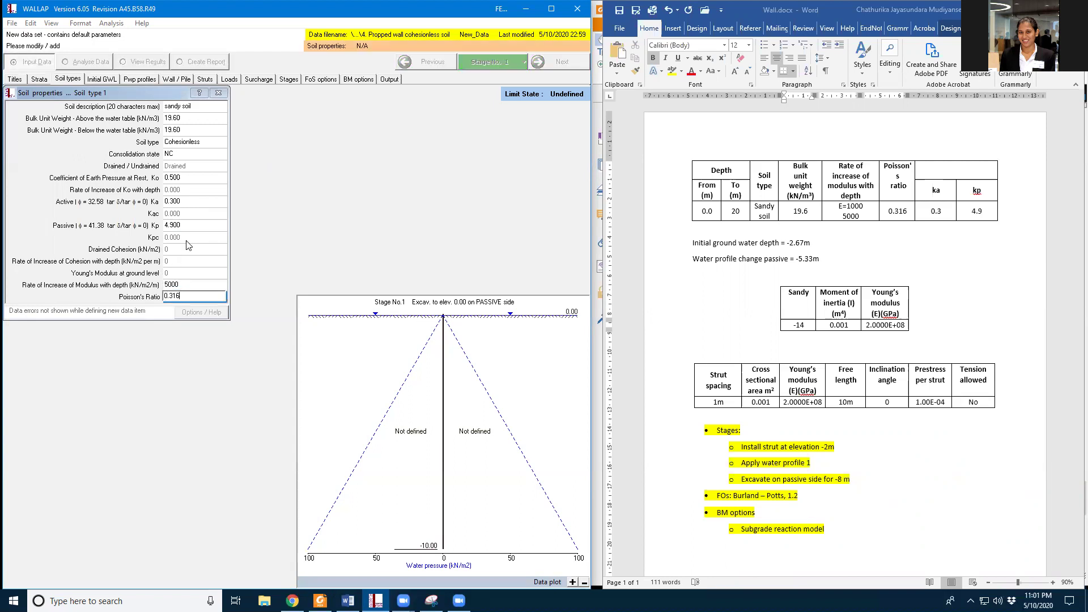
pyautogui.press('Return')
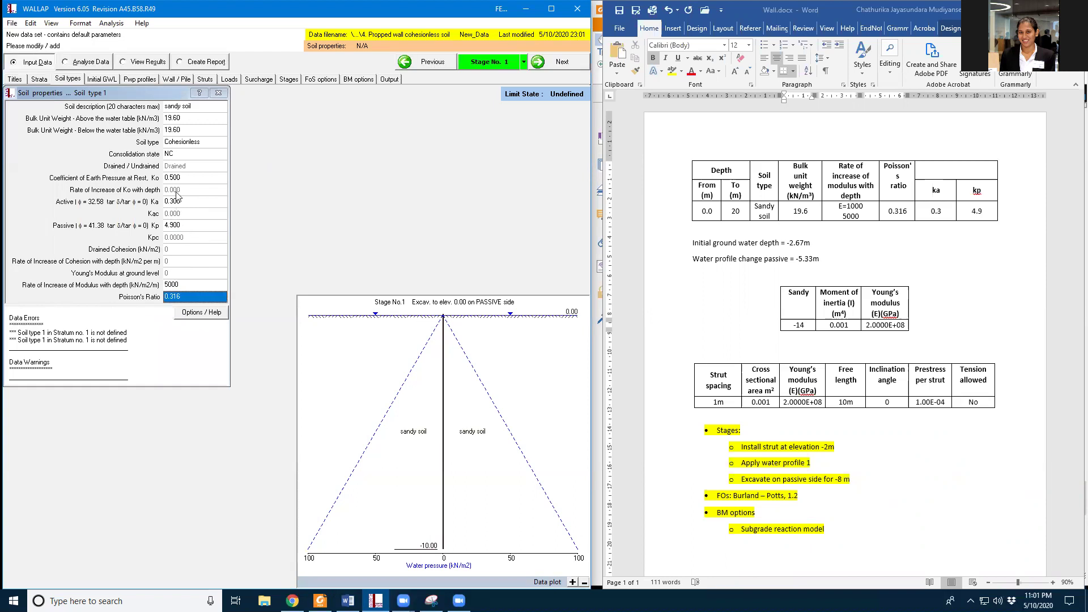
# - Set the initial water table elevation to -2.67 on both the active and passive sides
pyautogui.click(95, 79)
pyautogui.click(221, 131)
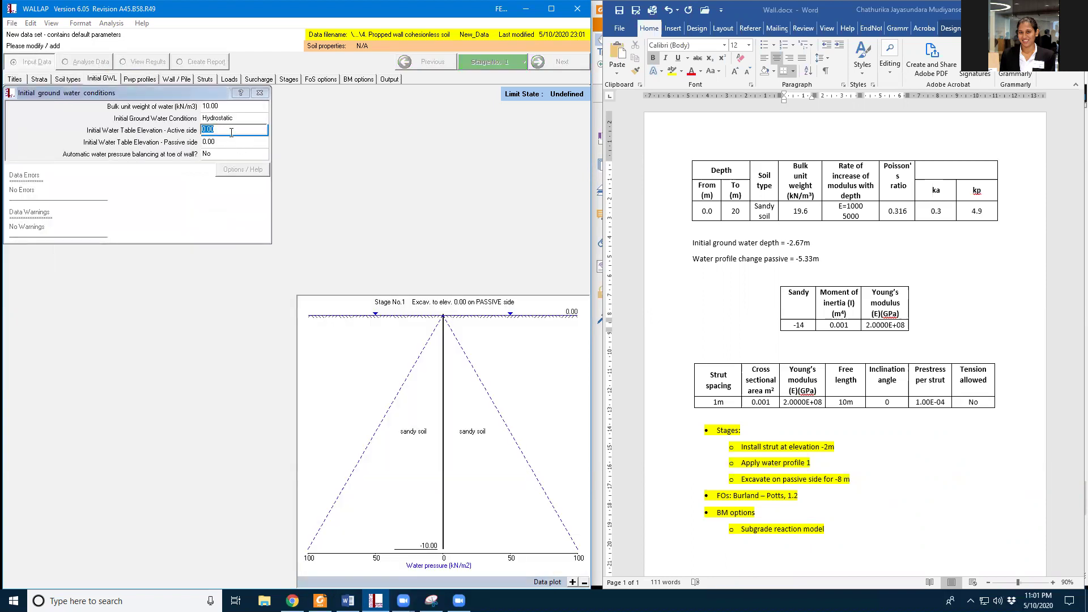
pyautogui.write('-2.67')
pyautogui.click(230, 142)
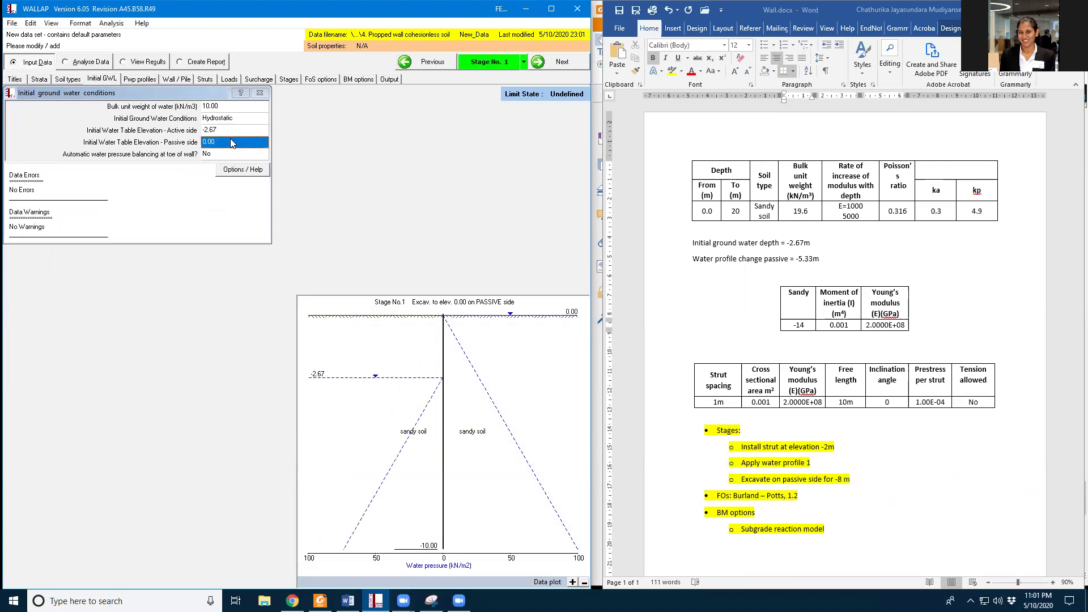
pyautogui.click(231, 141)
pyautogui.write('-2.67')
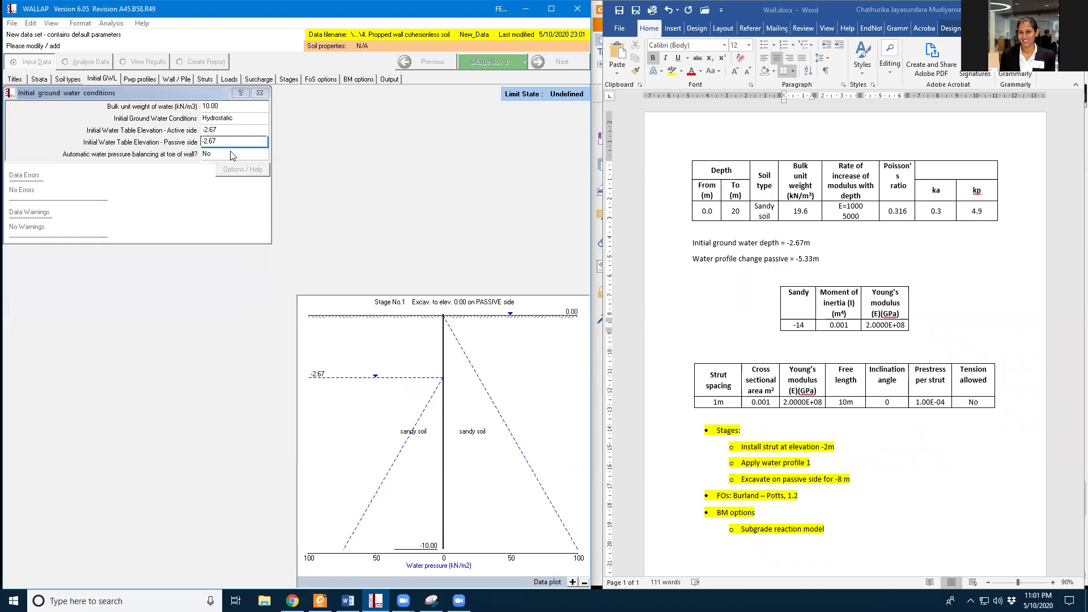
pyautogui.click(233, 155)
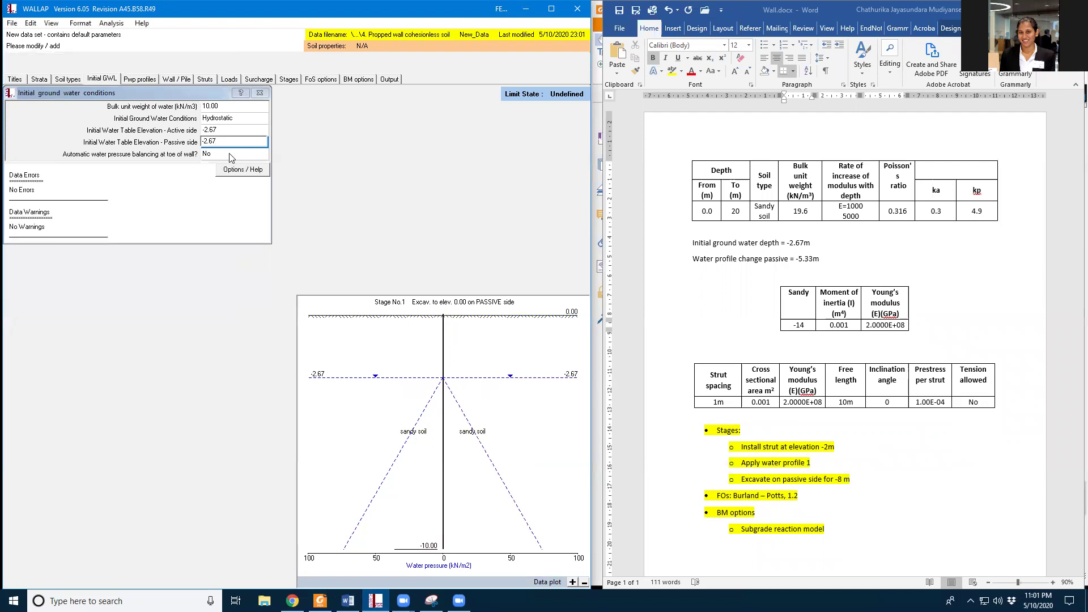
# - Define water pressure profile 1 with elevation -2.67 m on the active side and -5.33 m on the passive side
pyautogui.click(140, 80)
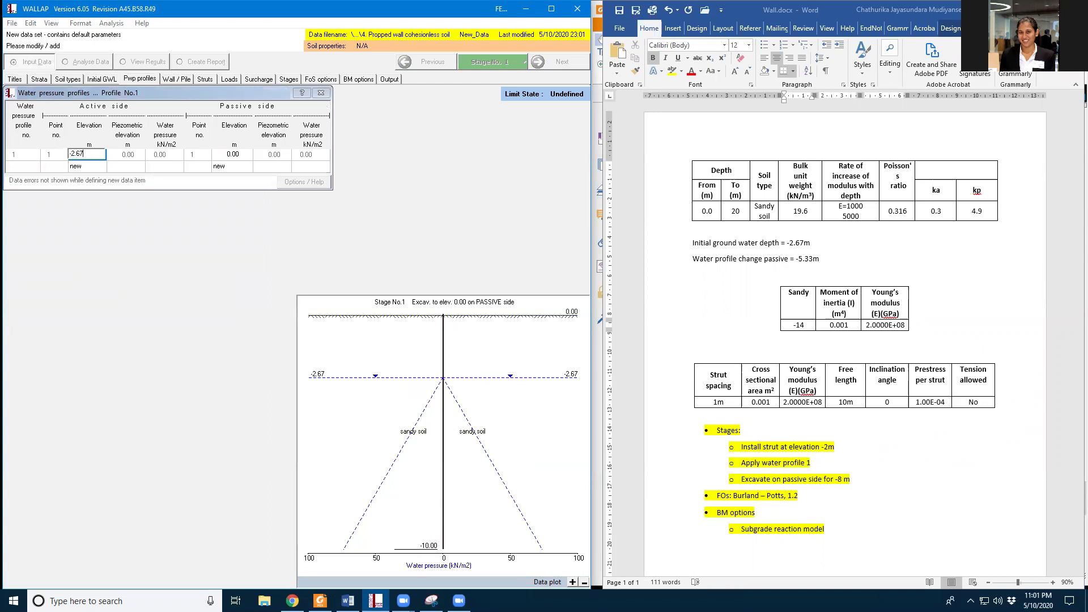
pyautogui.click(230, 157)
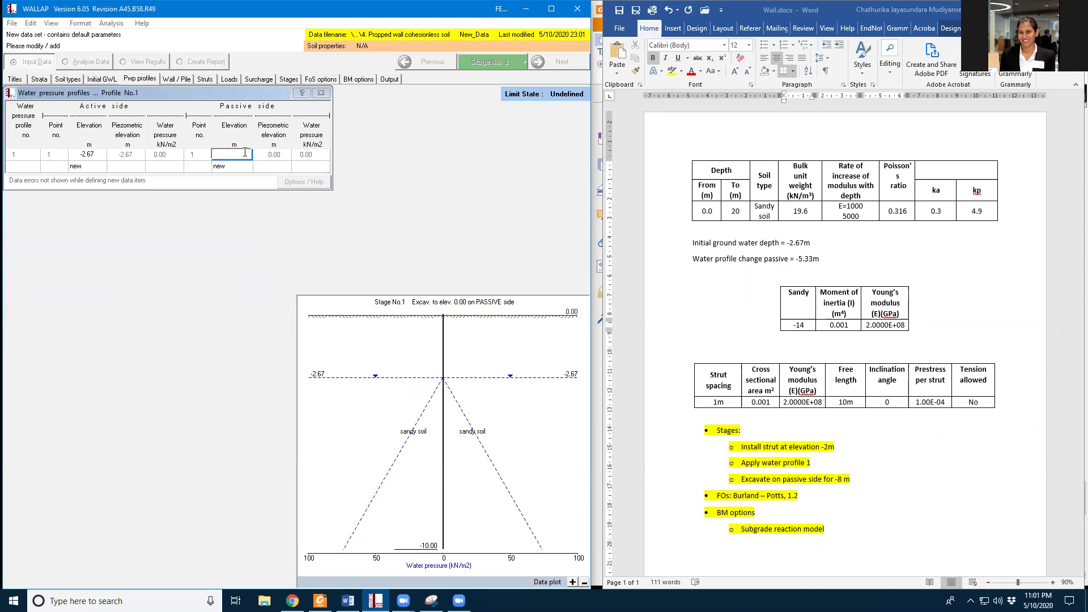
pyautogui.write('-5.33')
pyautogui.press('Return')
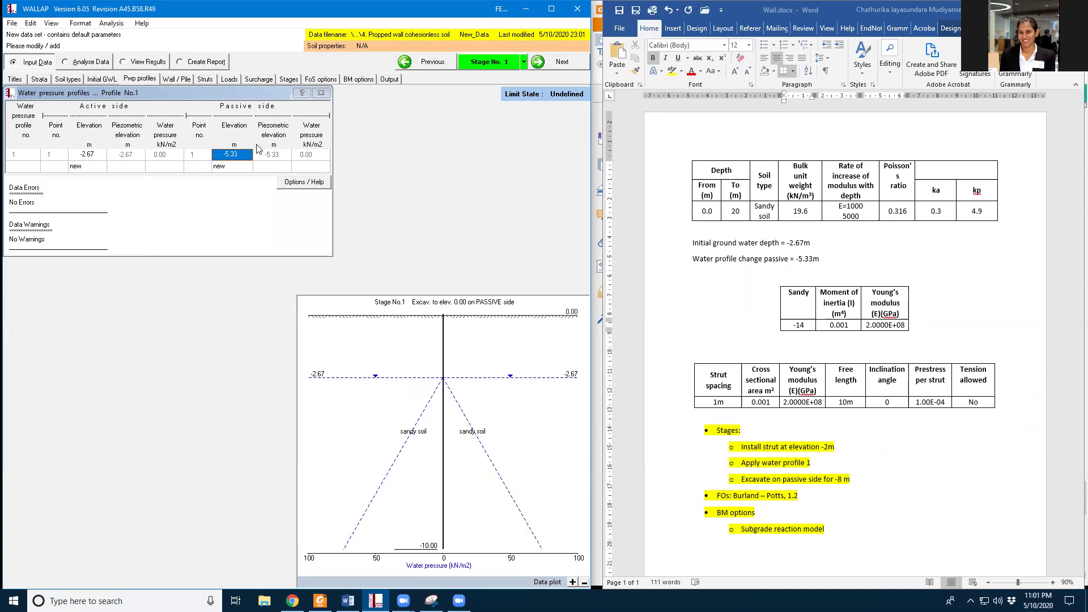
# - Set the elevation of the wall toe to -14 and adjust the F.E. length to the recommended 0.80
pyautogui.click(181, 79)
pyautogui.click(219, 120)
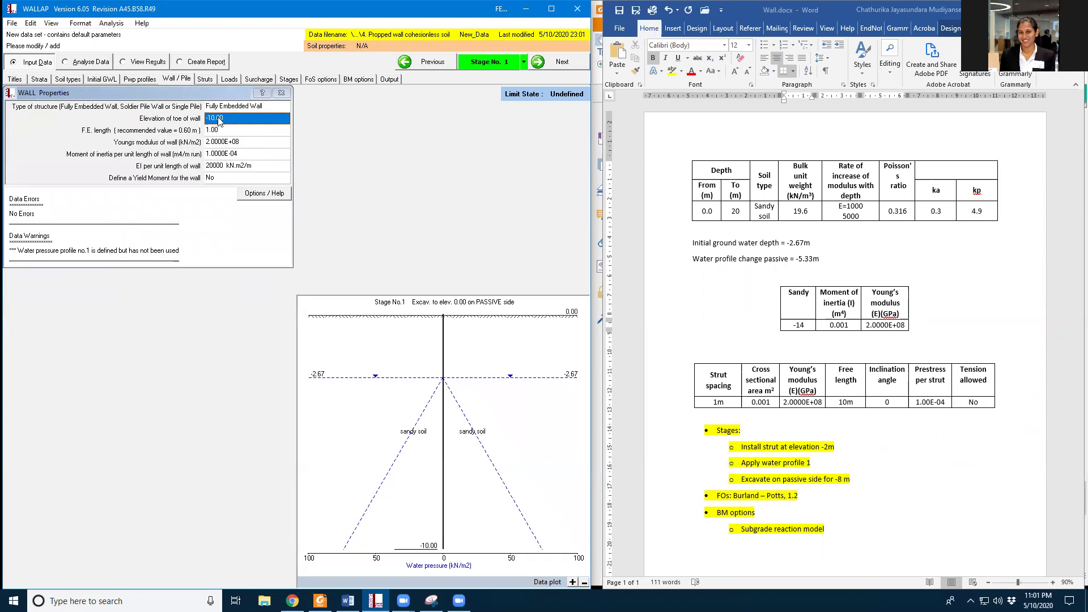
pyautogui.click(220, 119)
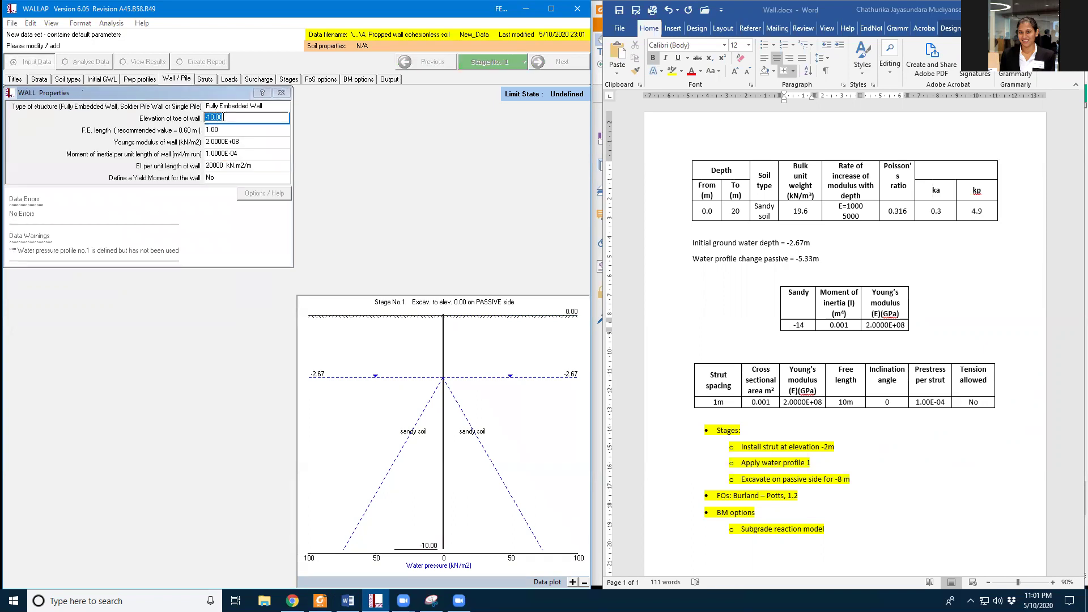
pyautogui.write('14-14')
pyautogui.click(228, 143)
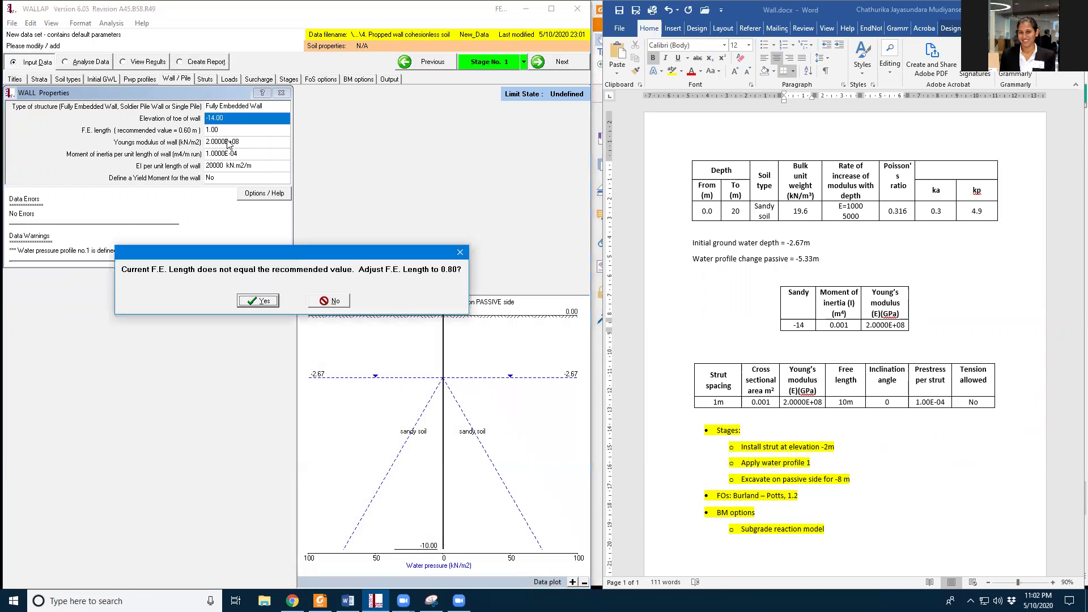
pyautogui.click(261, 300)
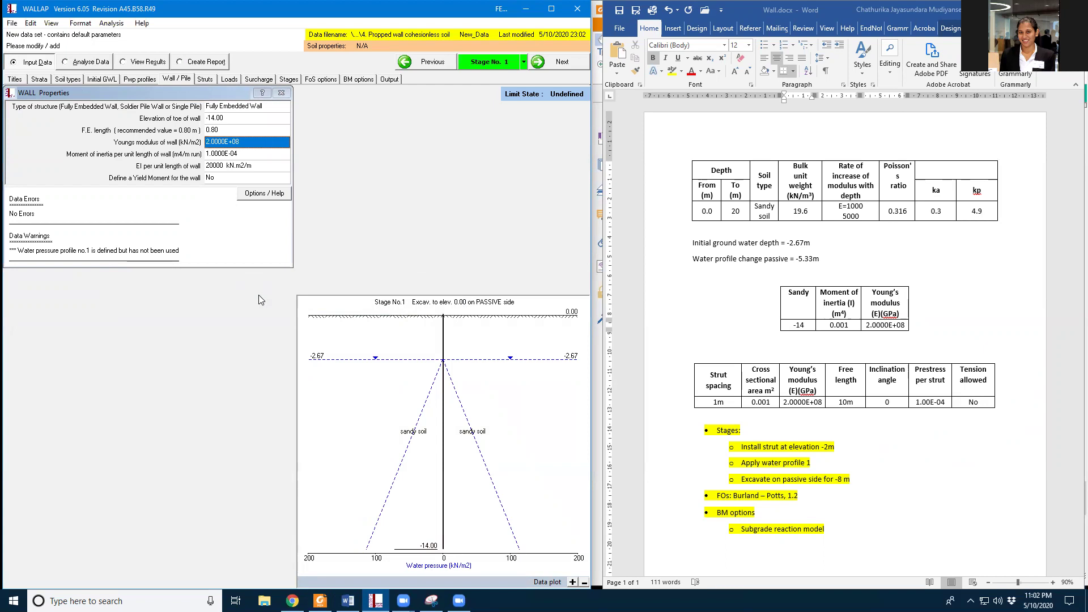
# - Set the wall's moment of inertia per unit length to 0.001 m4/m run
pyautogui.click(221, 156)
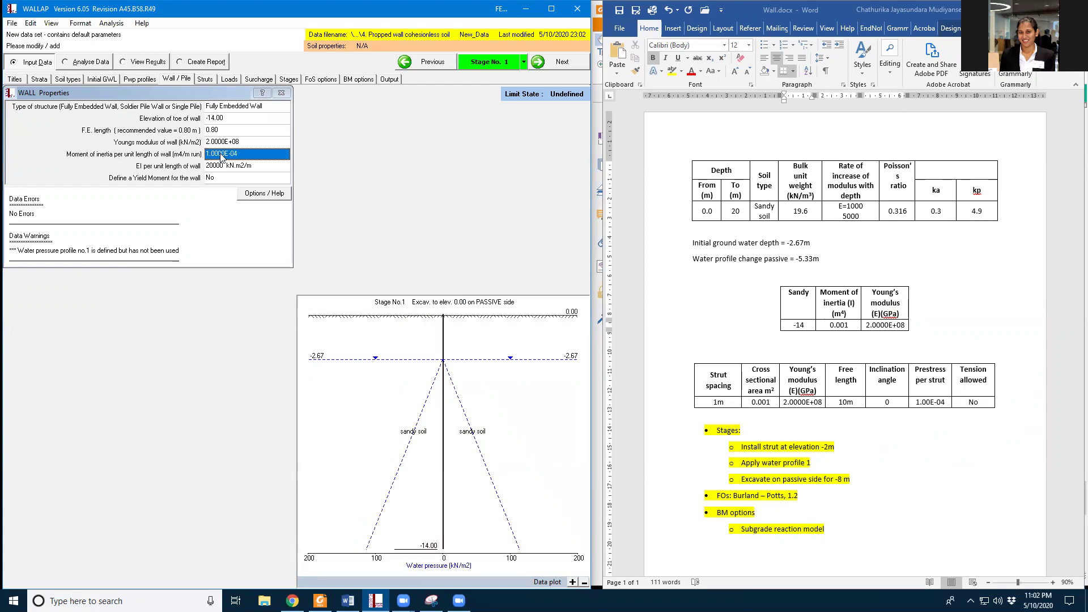
pyautogui.click(227, 152)
pyautogui.write('0.')
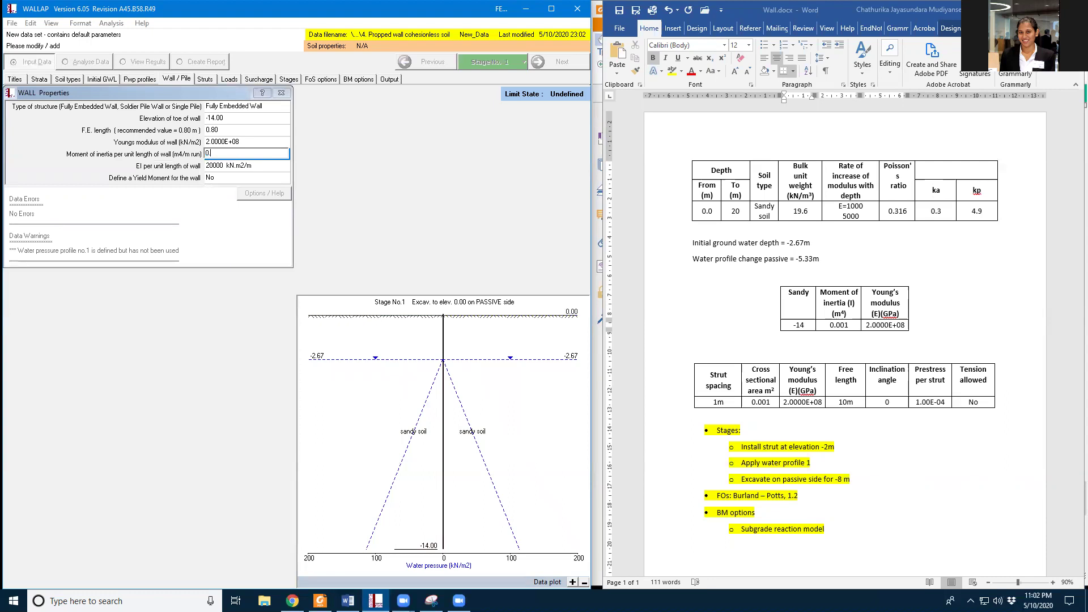
pyautogui.write('001')
pyautogui.click(234, 167)
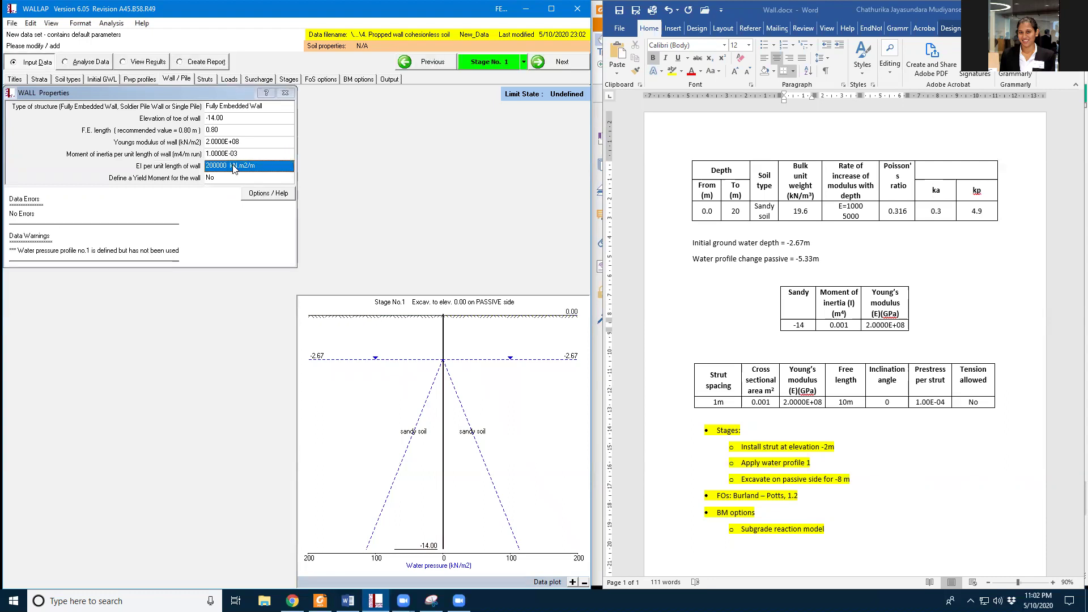
# - Define strut 1 at elevation -2 with a spacing of 1 m and a cross-sectional area of 0.001 m2
pyautogui.click(206, 80)
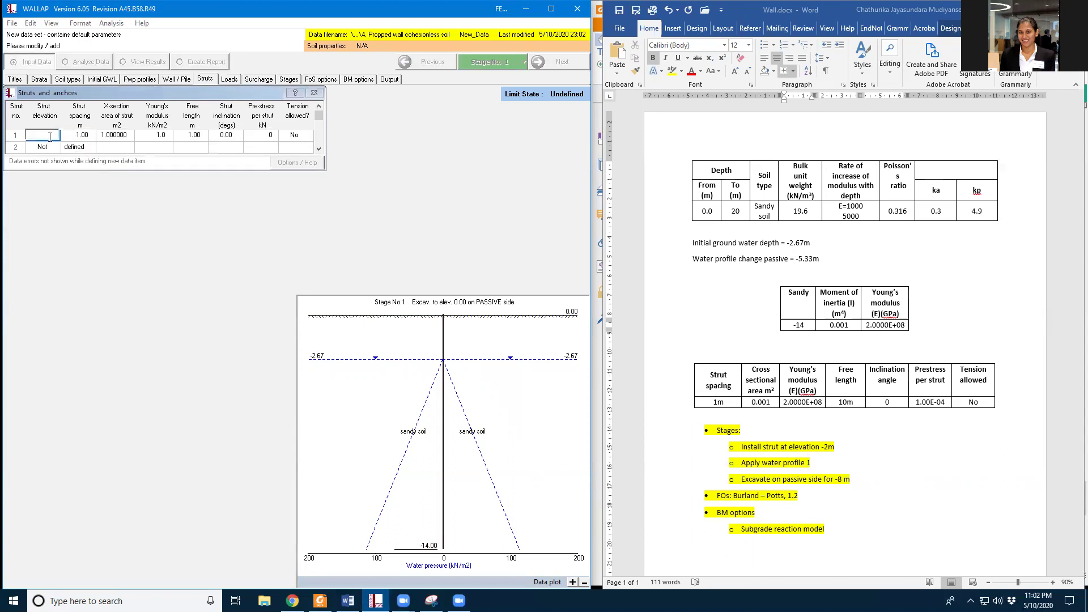
pyautogui.write('-2')
pyautogui.click(84, 135)
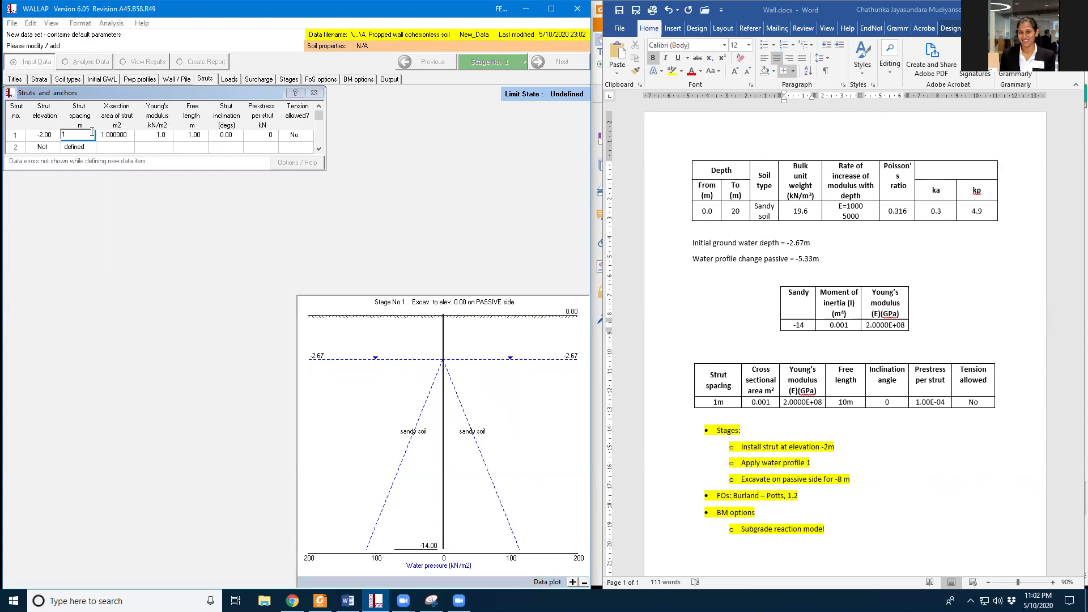
pyautogui.write('1')
pyautogui.click(112, 137)
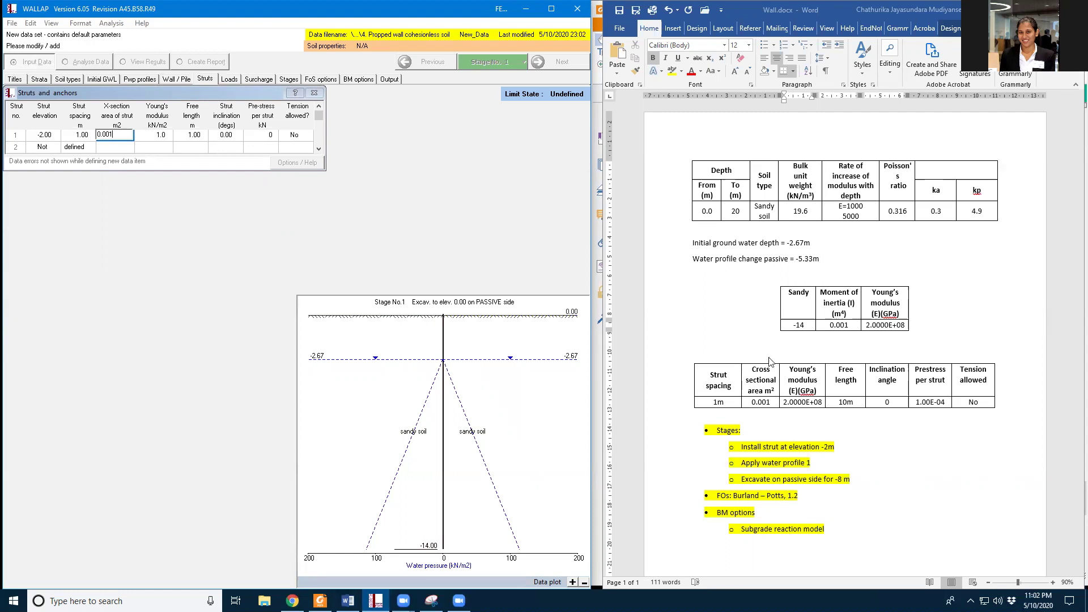
# - Give strut 1 a Young's modulus of 2e8 kN/m2, free length 10 m, inclination 0, pre-stress 1.00E-04 kN and no tension allowed
pyautogui.click(167, 136)
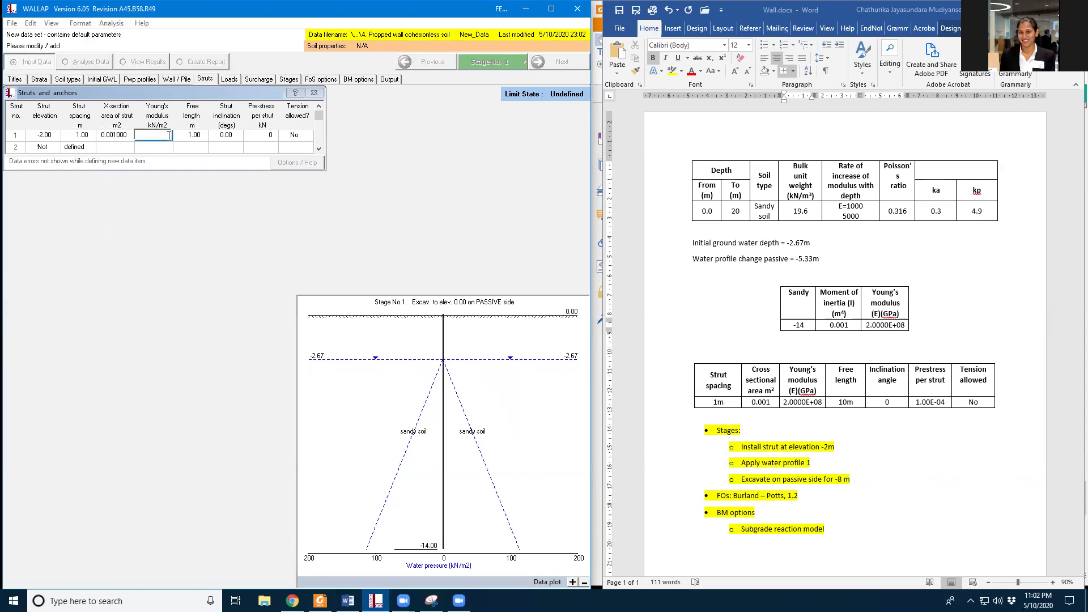
pyautogui.write('2e8')
pyautogui.press('Tab')
pyautogui.write('10')
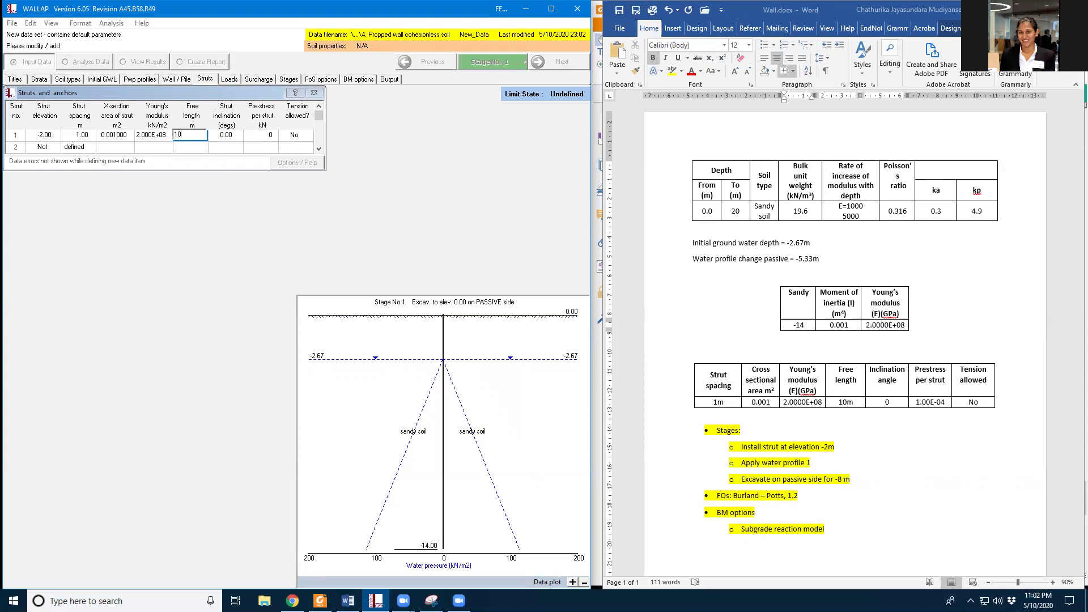
pyautogui.click(225, 136)
pyautogui.write('0')
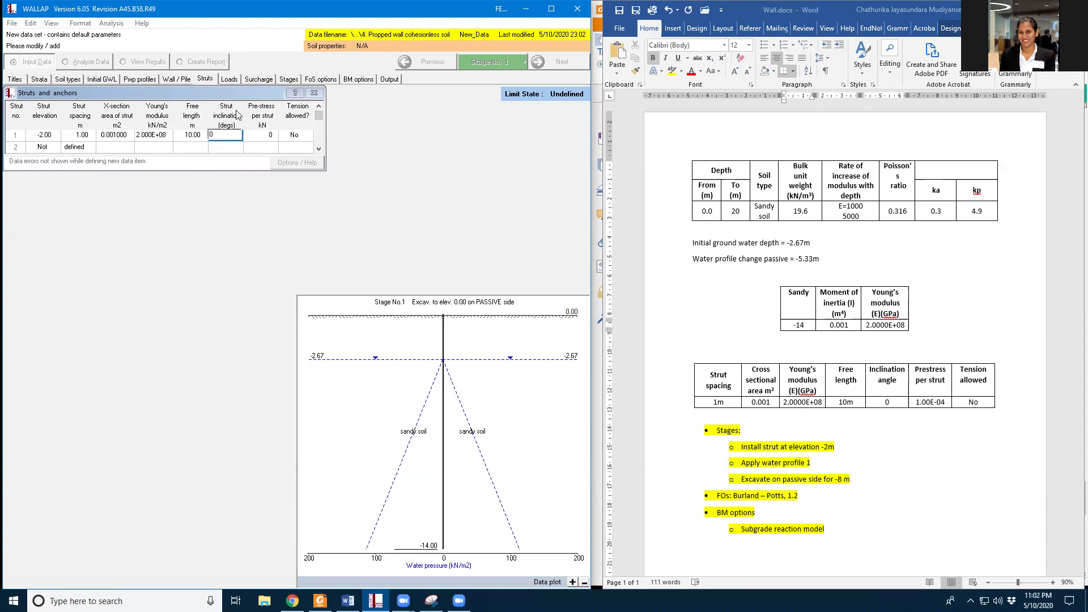
pyautogui.click(262, 137)
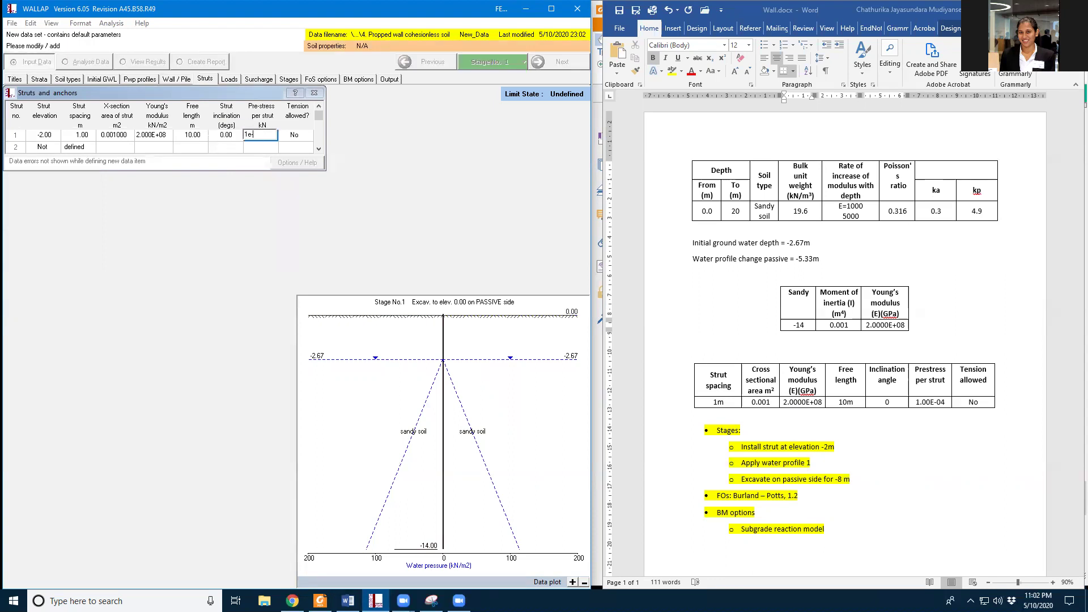
pyautogui.click(293, 139)
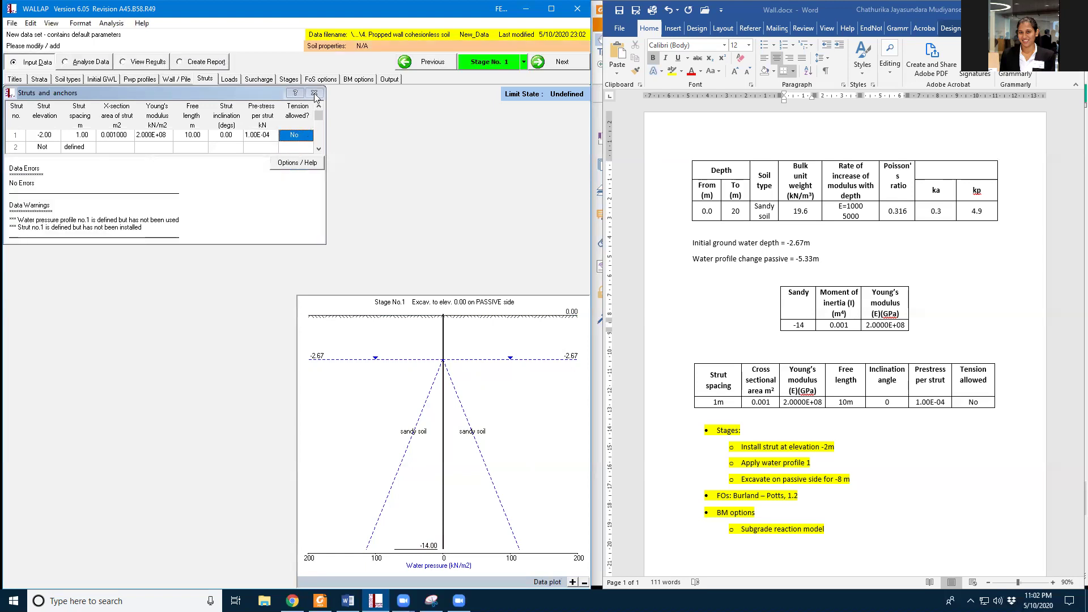
# - Leave loads and surcharges undefined and change construction stage 1 to install strut 1
pyautogui.click(230, 80)
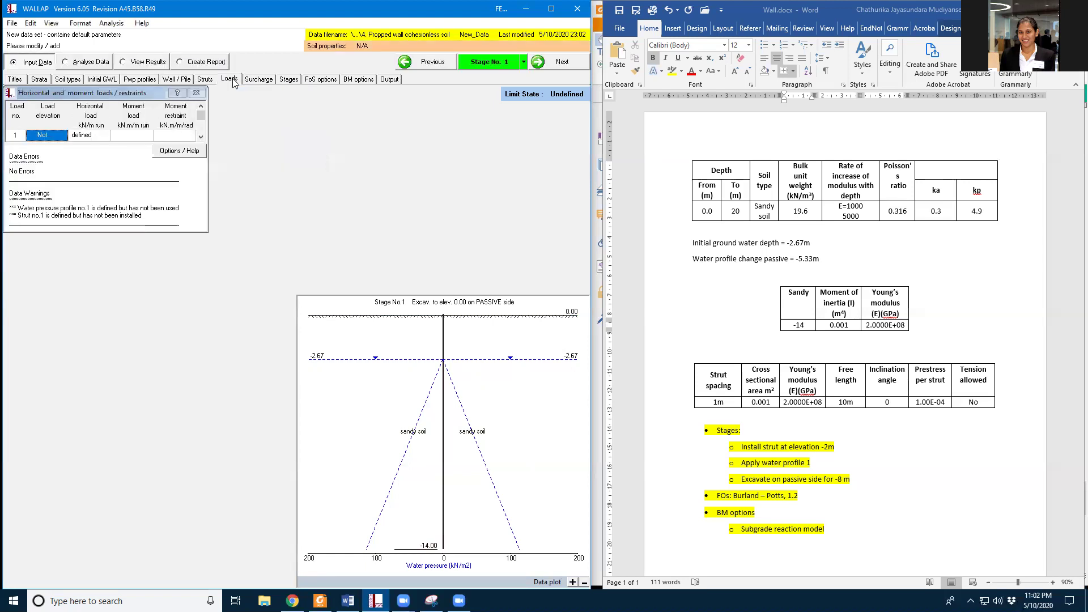
pyautogui.click(262, 82)
pyautogui.click(289, 80)
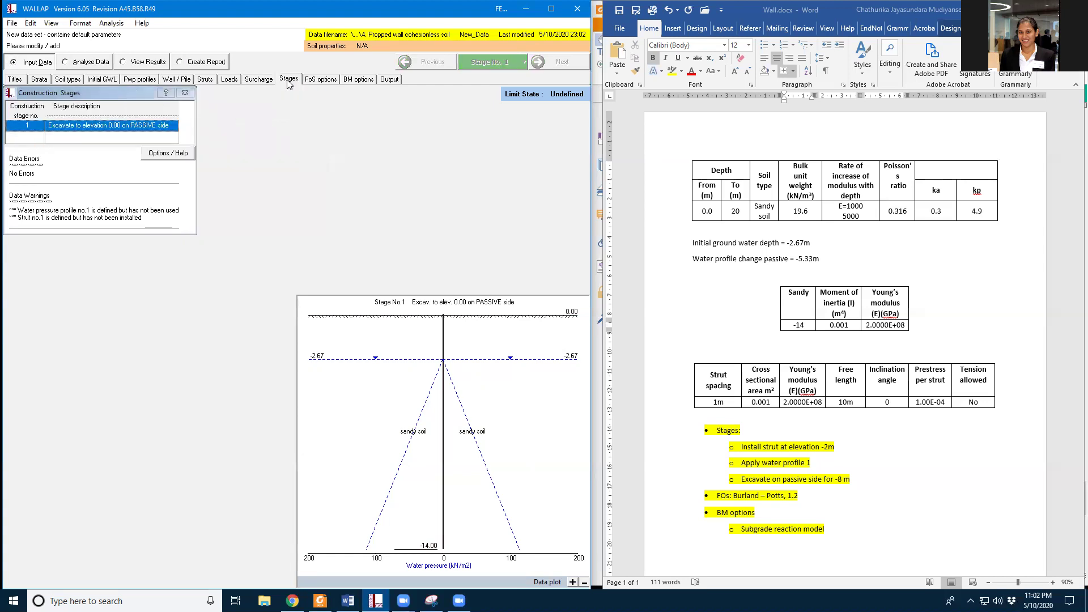
pyautogui.doubleClick(72, 131)
pyautogui.click(158, 109)
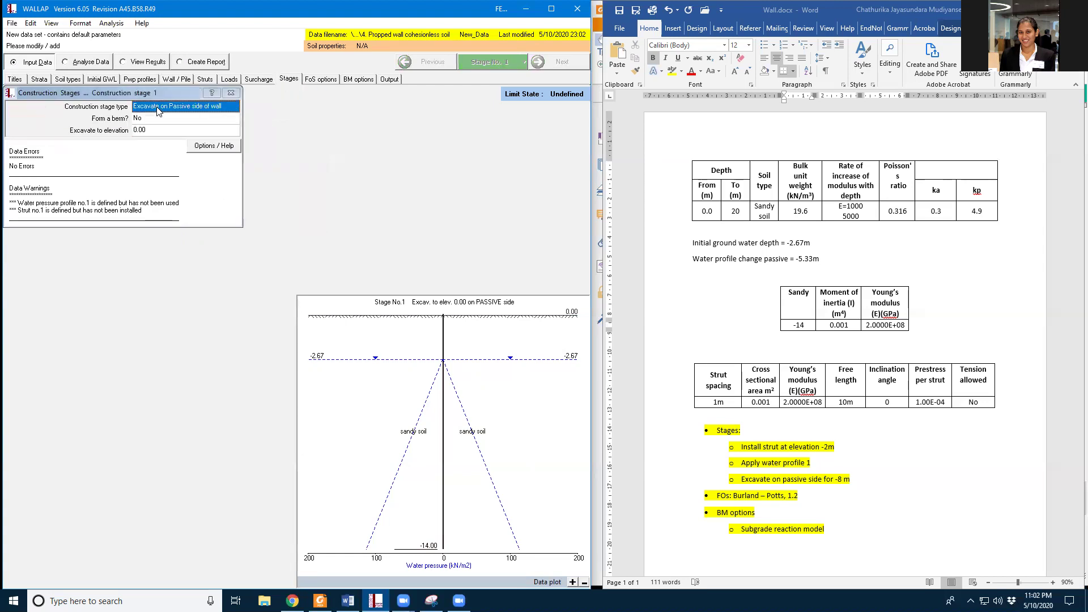
pyautogui.click(157, 110)
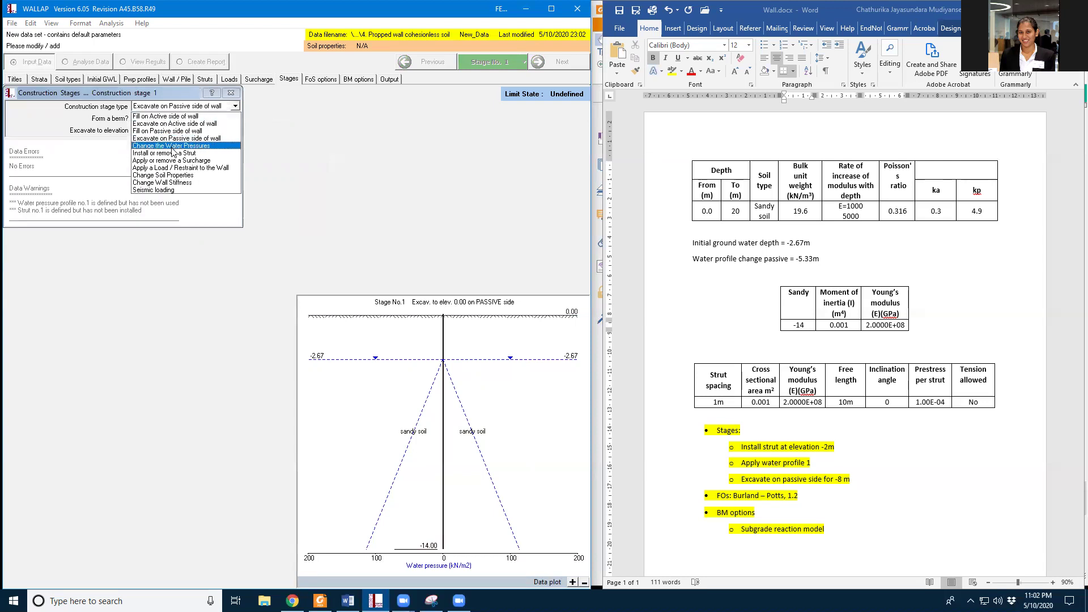
pyautogui.click(164, 153)
pyautogui.click(141, 119)
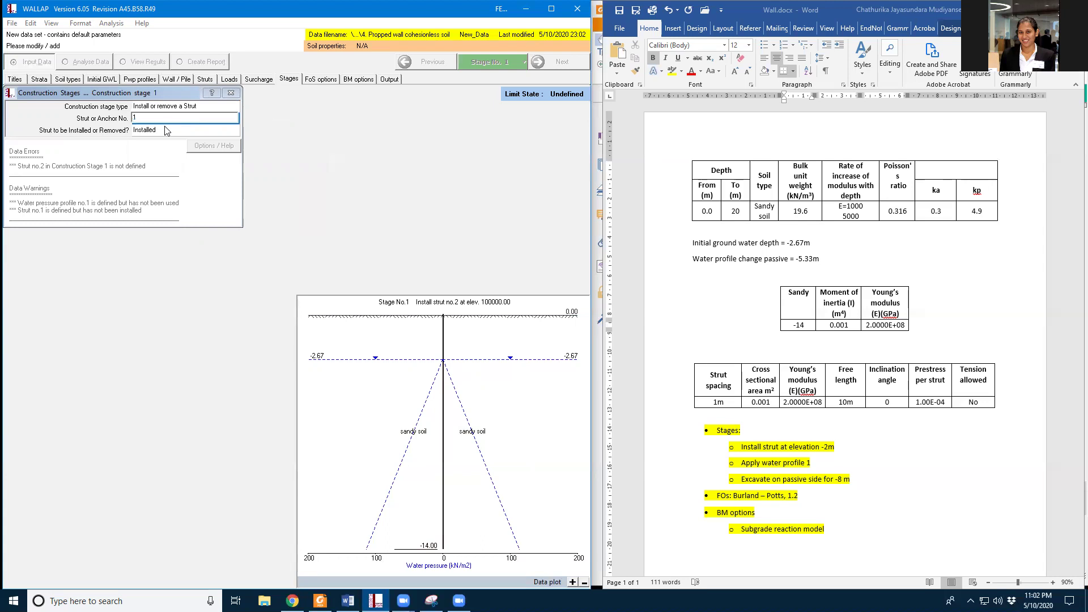
pyautogui.click(167, 131)
pyautogui.click(227, 93)
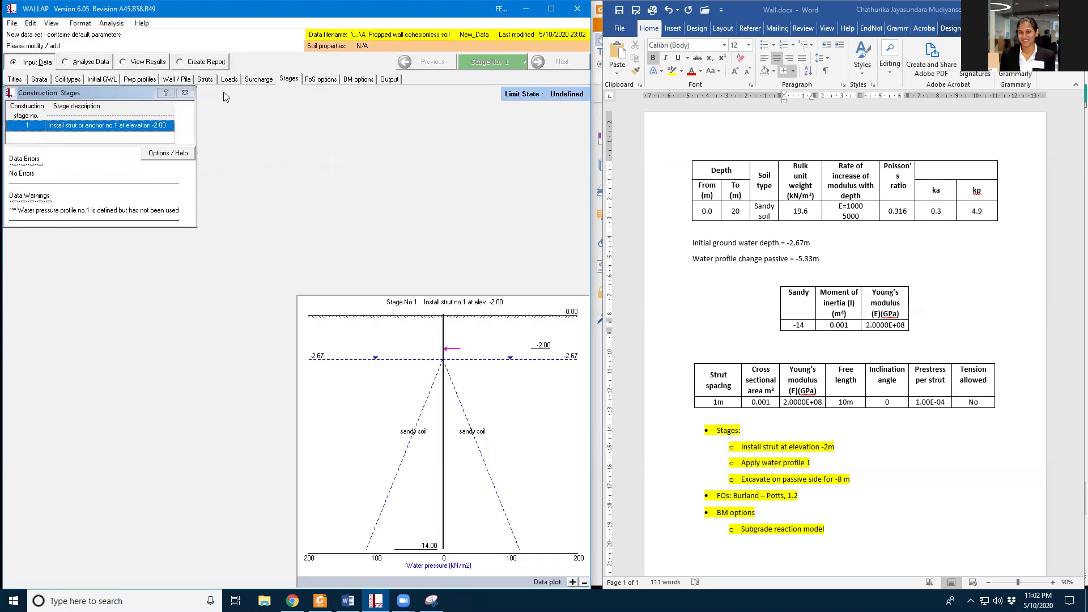
# - Insert a construction stage after stage 1 that changes the water pressures to profile 1
pyautogui.click(38, 139)
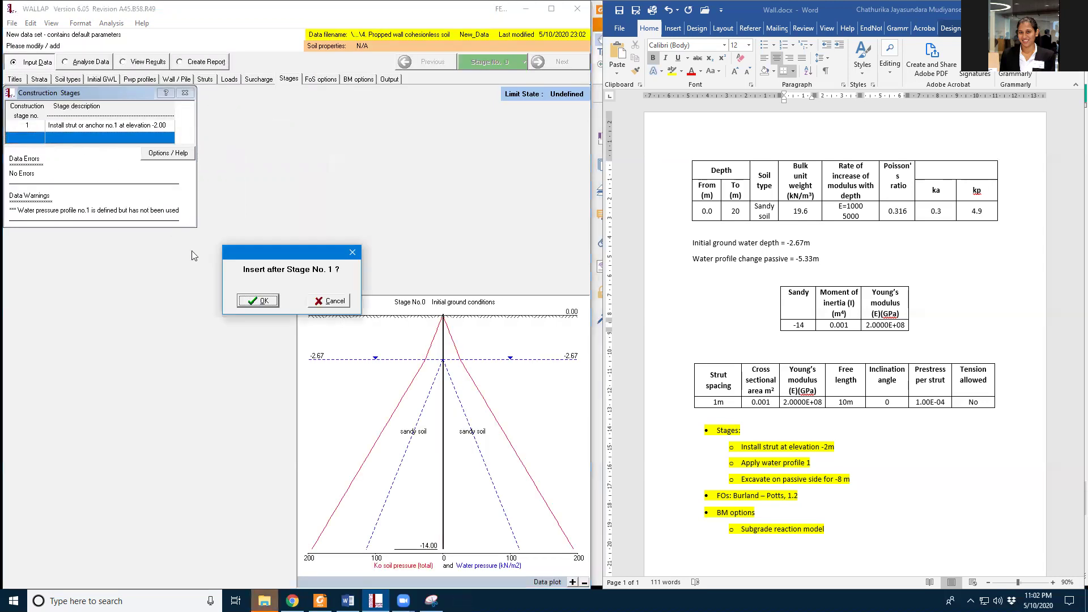
pyautogui.click(255, 301)
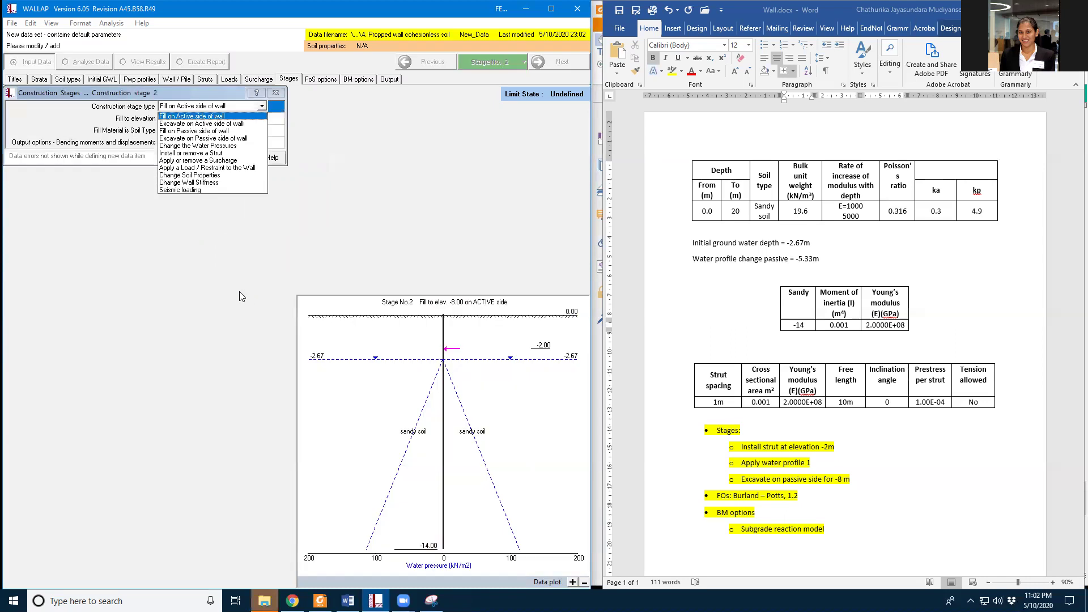
pyautogui.click(194, 145)
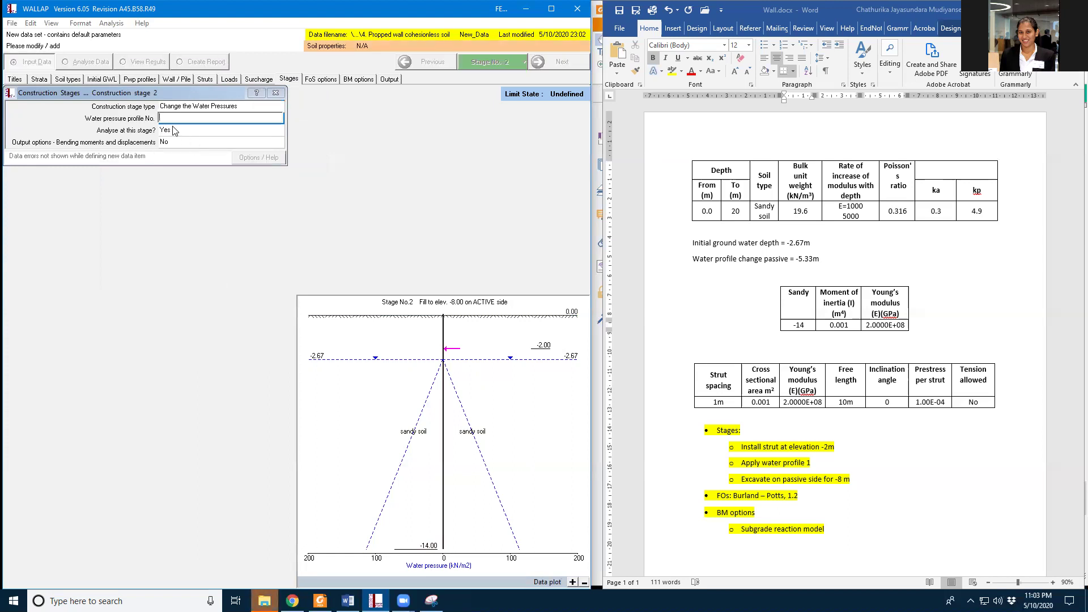
pyautogui.write('1')
# - Have stage 2 analysed, with output of bending moments and displacements, active and passive pressures, and graphs
pyautogui.click(176, 131)
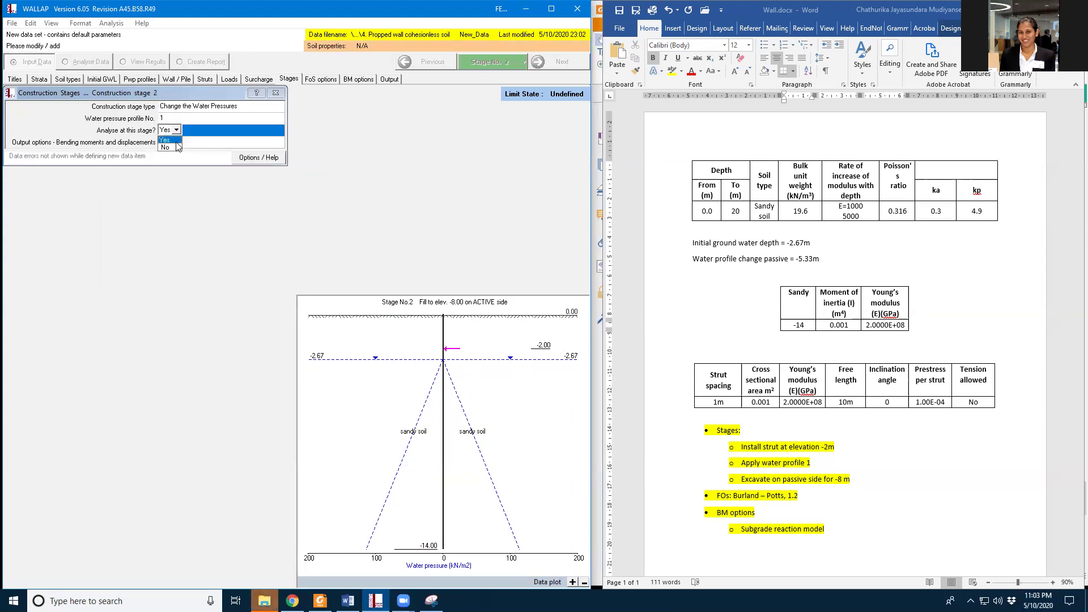
pyautogui.click(176, 142)
pyautogui.click(176, 142)
pyautogui.click(170, 151)
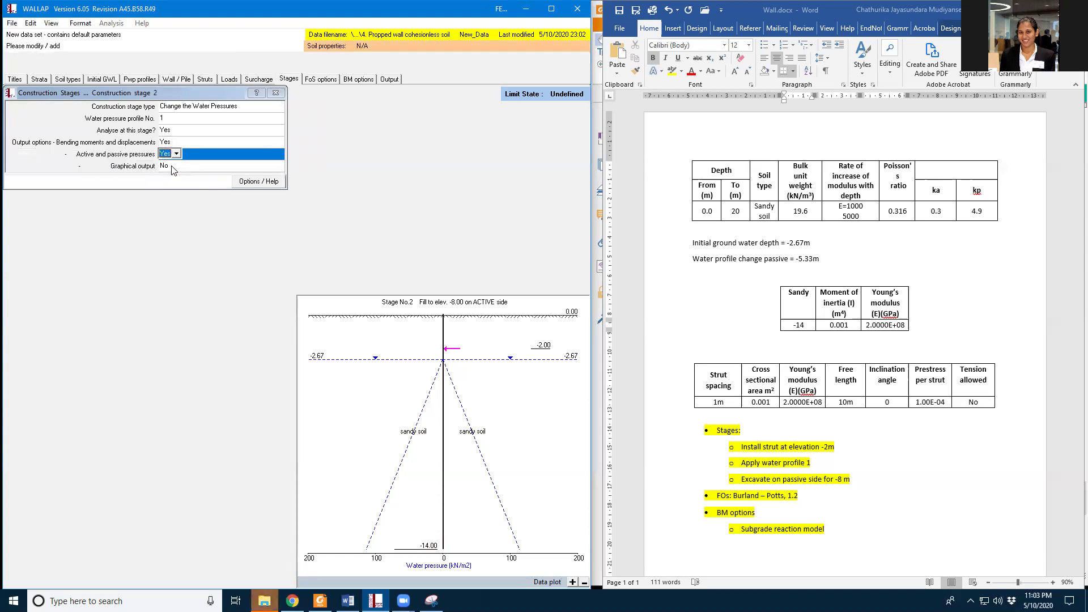
pyautogui.click(174, 169)
pyautogui.click(173, 176)
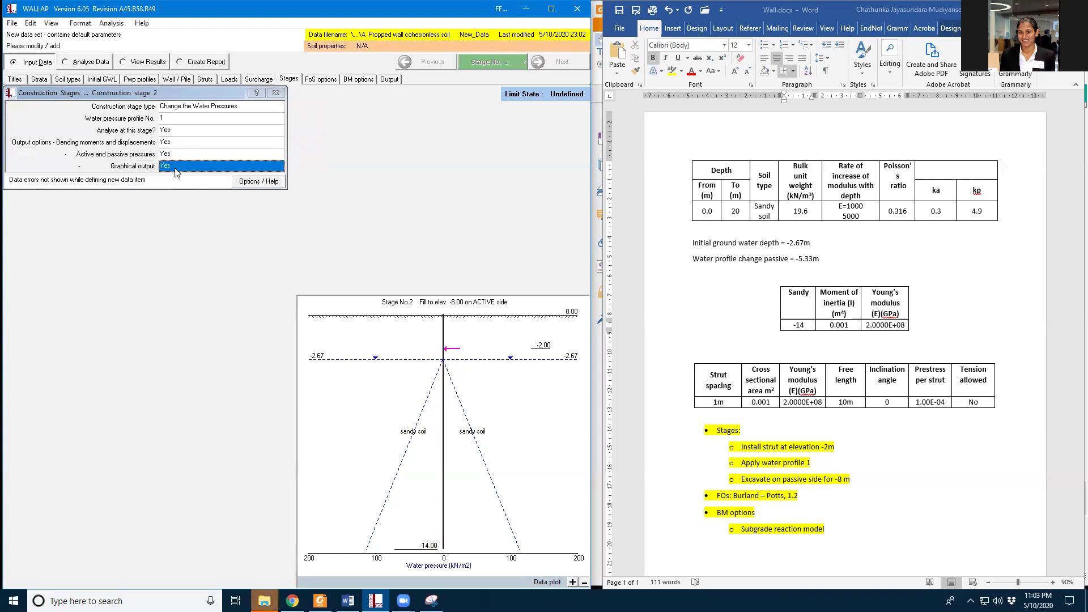
pyautogui.click(281, 93)
# - Insert a stage after stage 2 that excavates the passive side to elevation -8 without a berm
pyautogui.doubleClick(38, 151)
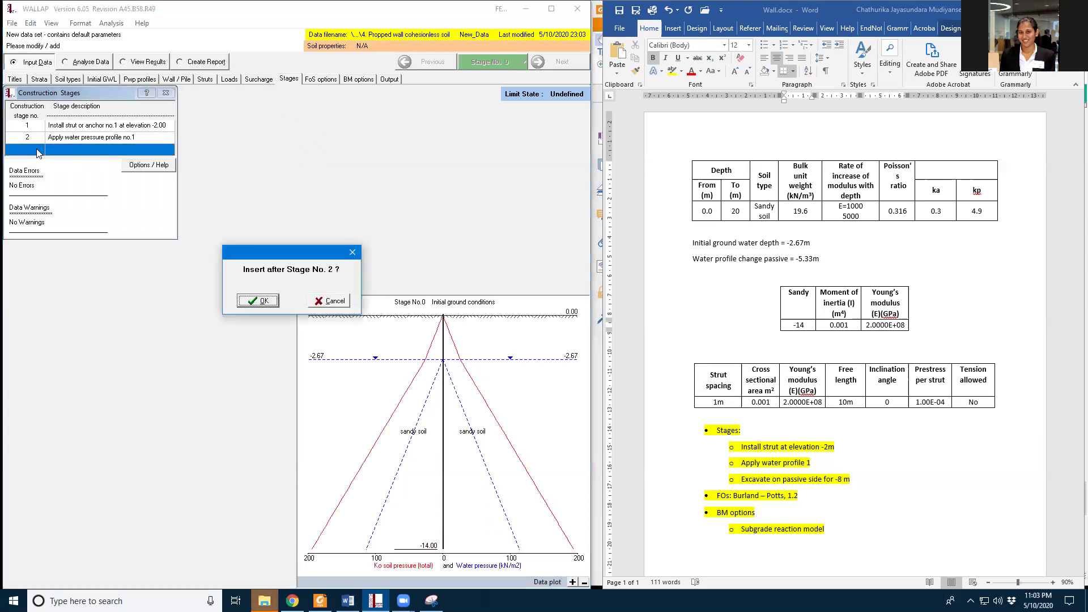
pyautogui.click(260, 300)
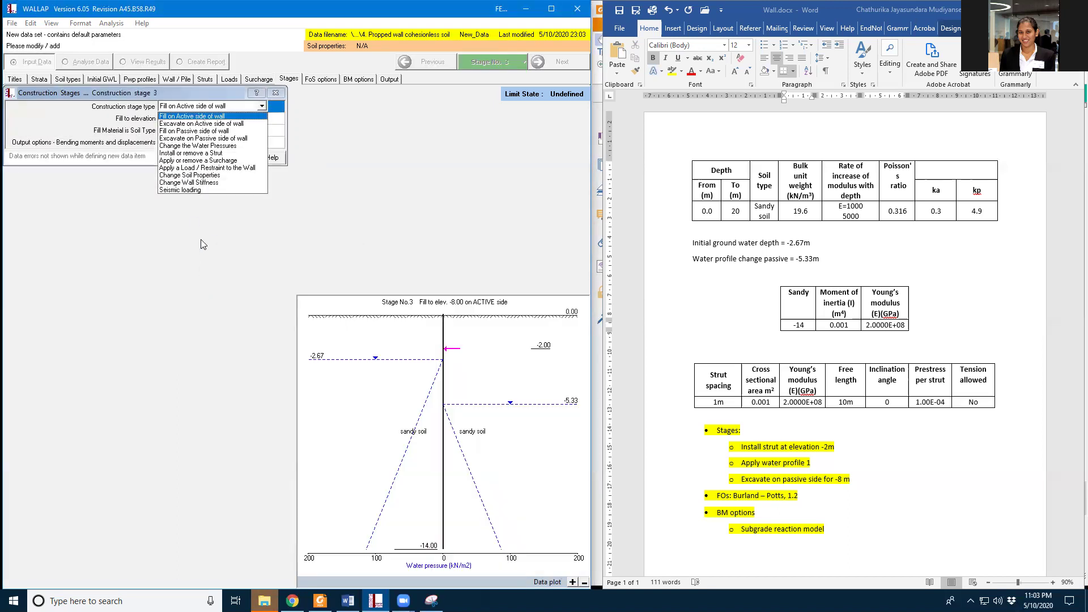
pyautogui.click(211, 139)
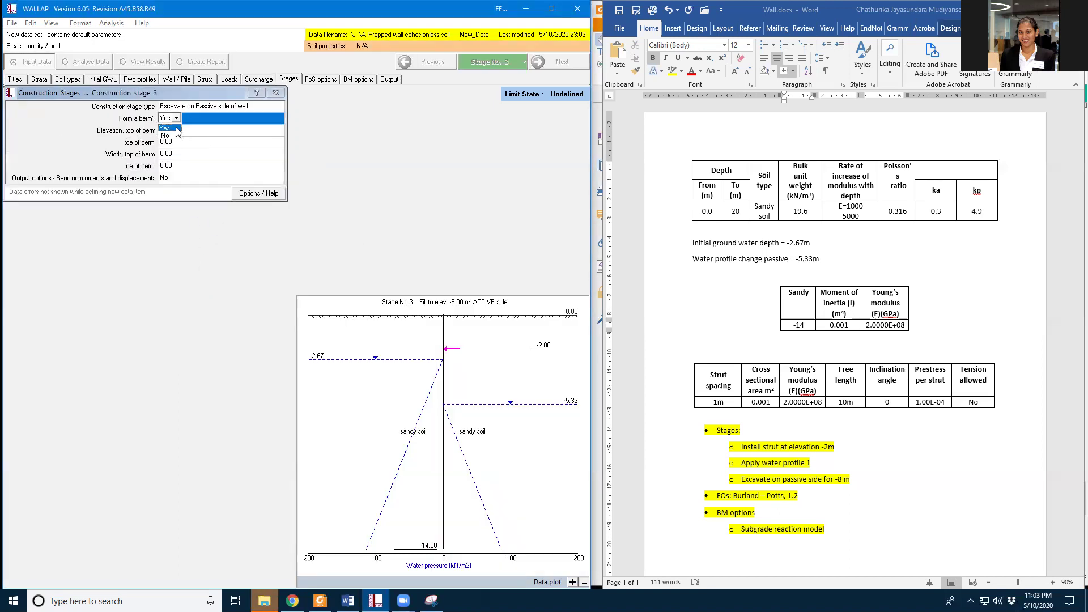
pyautogui.click(167, 136)
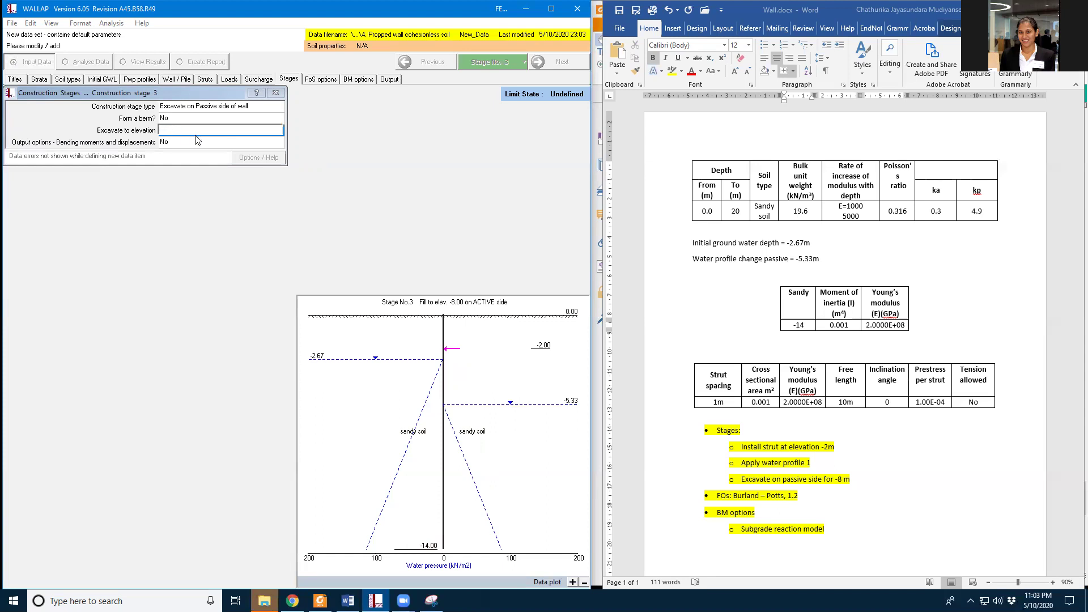
pyautogui.write('-8')
# - Turn on stage 3 output of bending moments and displacements, active and passive pressures, and graphs
pyautogui.click(182, 140)
pyautogui.click(177, 151)
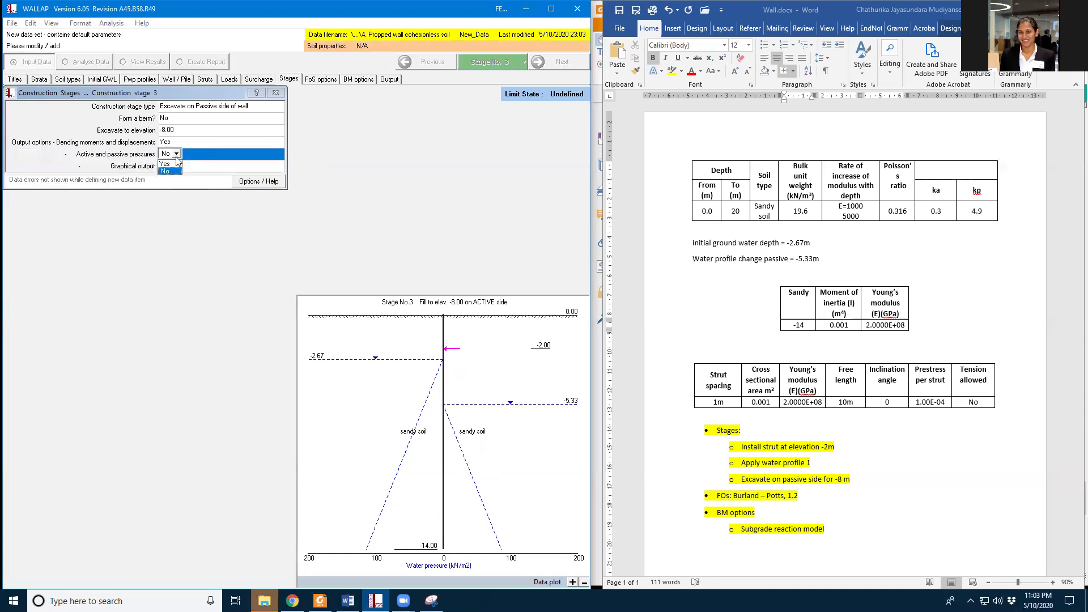
pyautogui.click(178, 163)
pyautogui.click(170, 176)
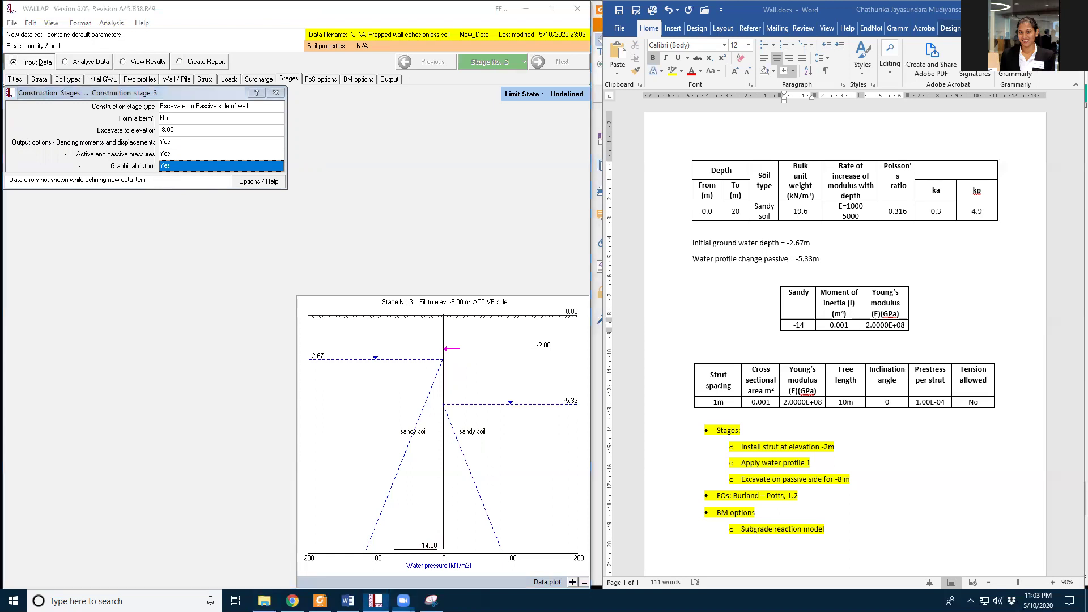
pyautogui.click(158, 220)
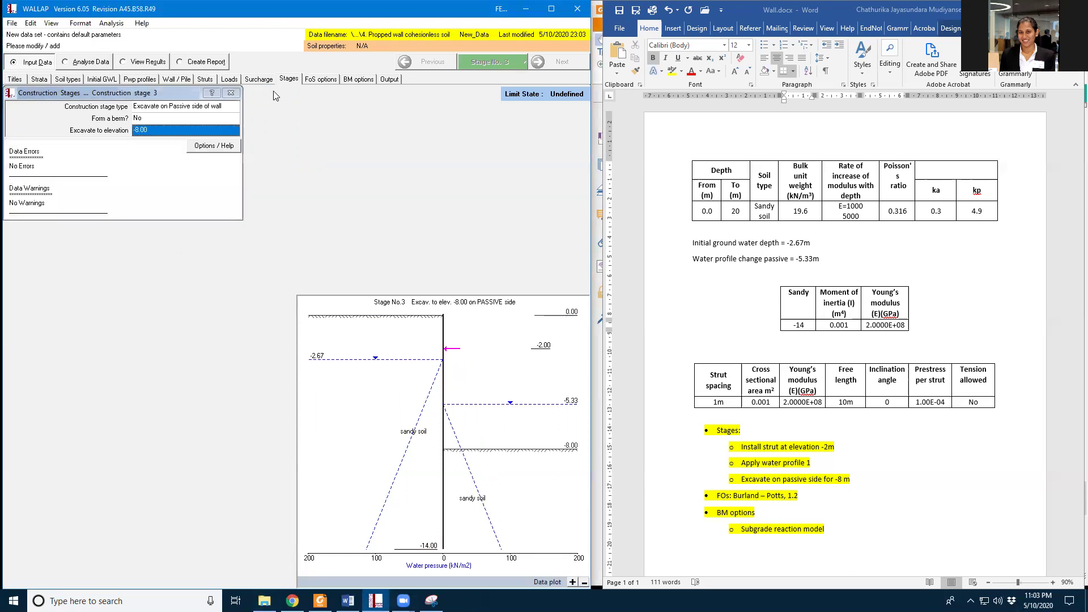
# - Set the factor of safety calculation method to Burland-Potts and the FoS for computing wall depth to 1.2
pyautogui.click(321, 79)
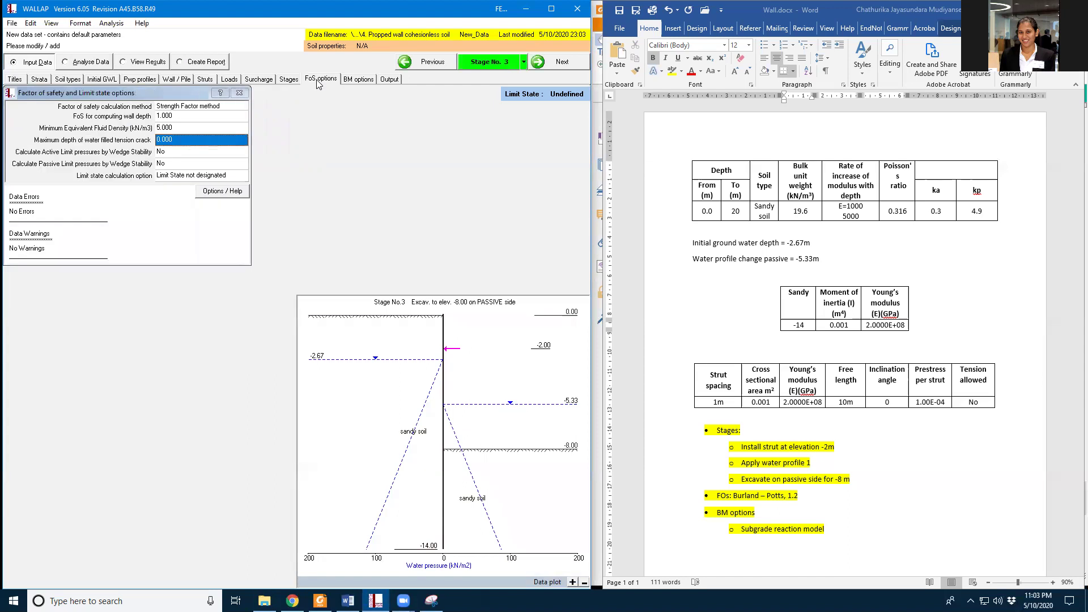
pyautogui.click(181, 107)
pyautogui.click(183, 107)
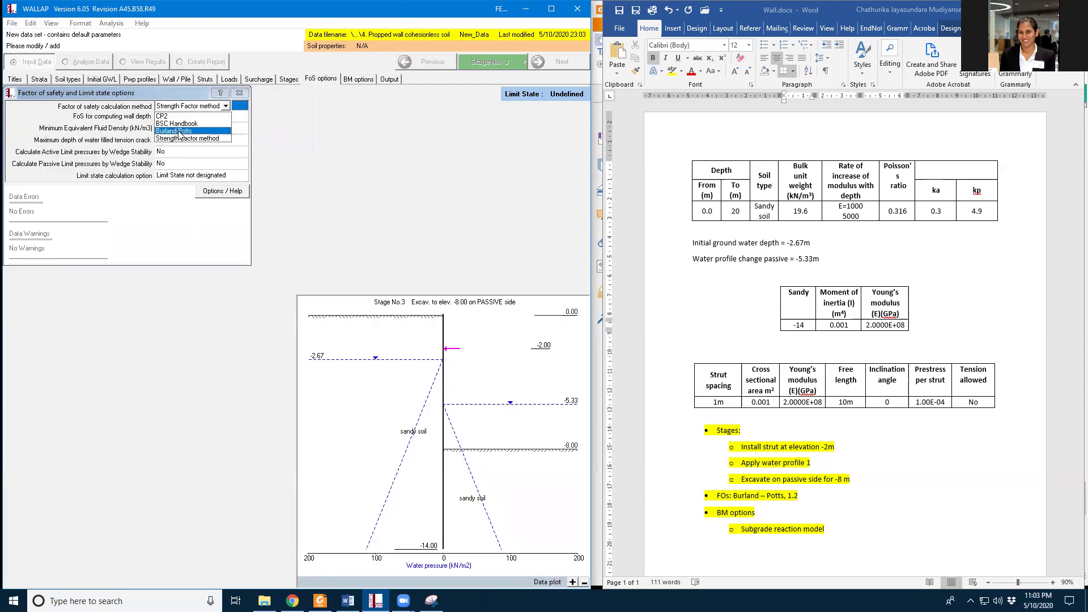
pyautogui.click(180, 132)
pyautogui.click(174, 117)
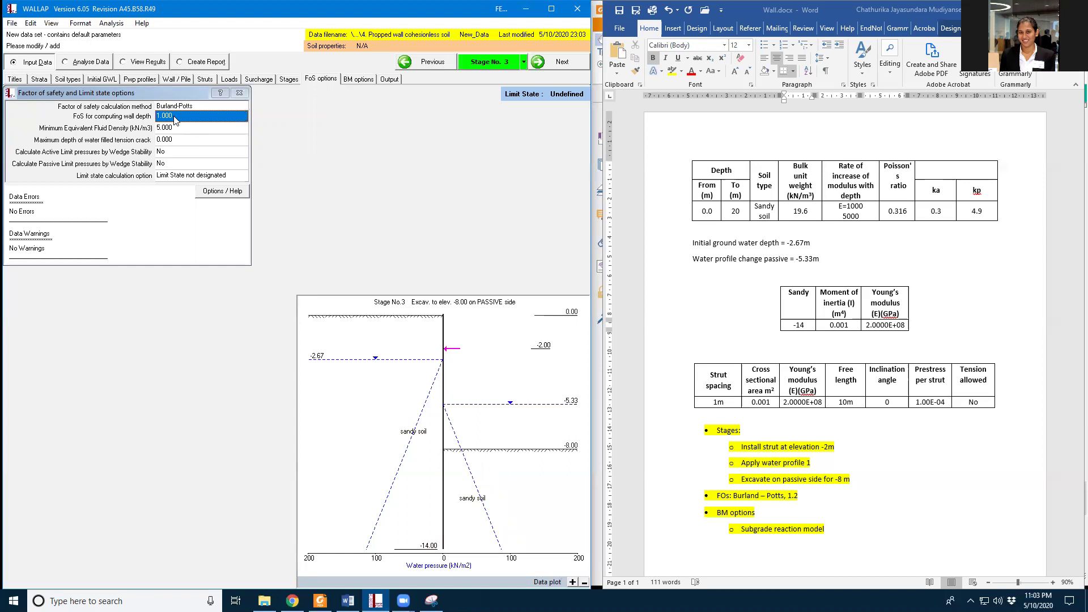
pyautogui.write('1')
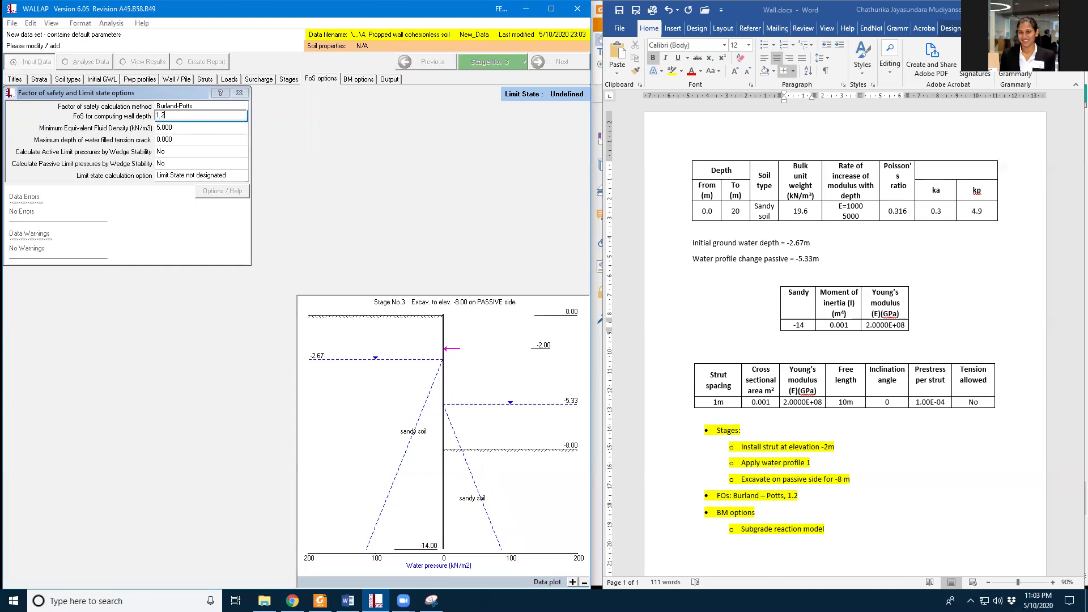
pyautogui.write('.2')
pyautogui.click(170, 129)
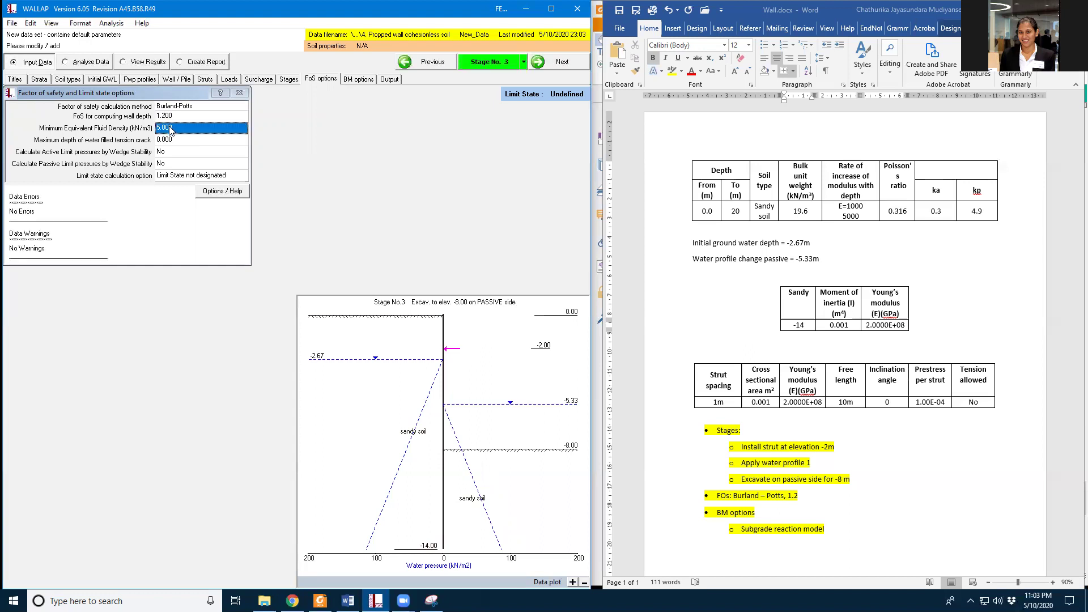
# - In the bending moment calculation options, set the non-linear modulus parameter to 14 m and the length of wall to 10000
pyautogui.click(347, 82)
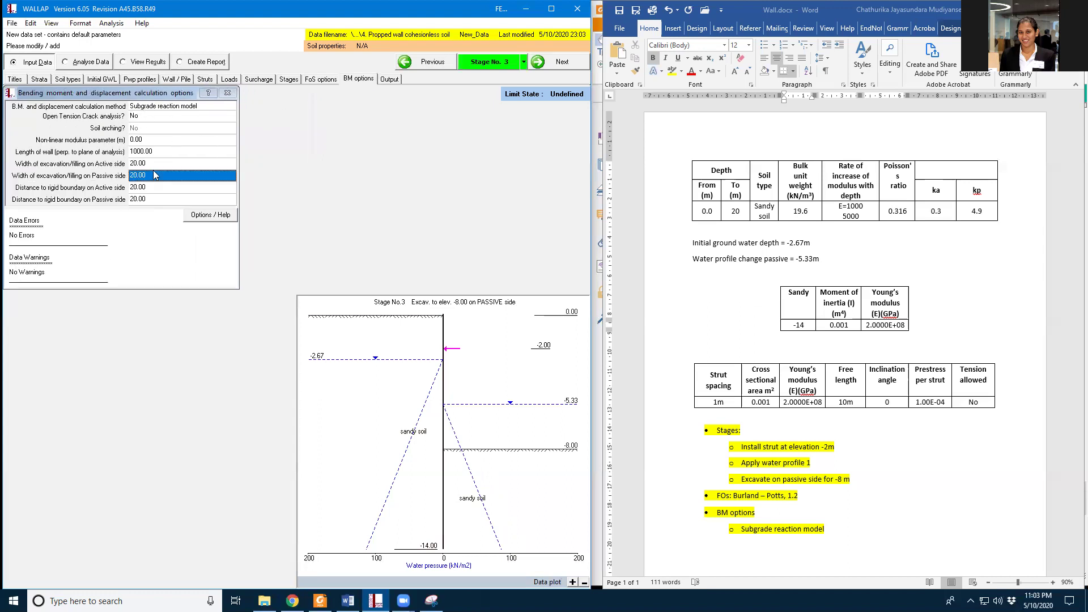
pyautogui.click(138, 139)
pyautogui.click(137, 140)
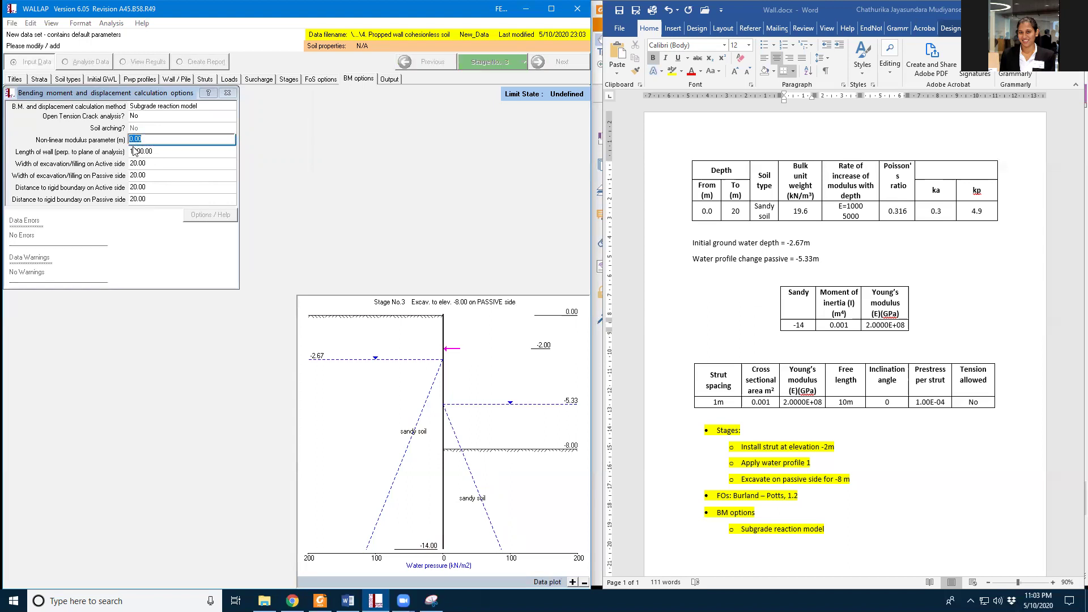
pyautogui.write('14')
pyautogui.click(146, 150)
pyautogui.click(146, 150)
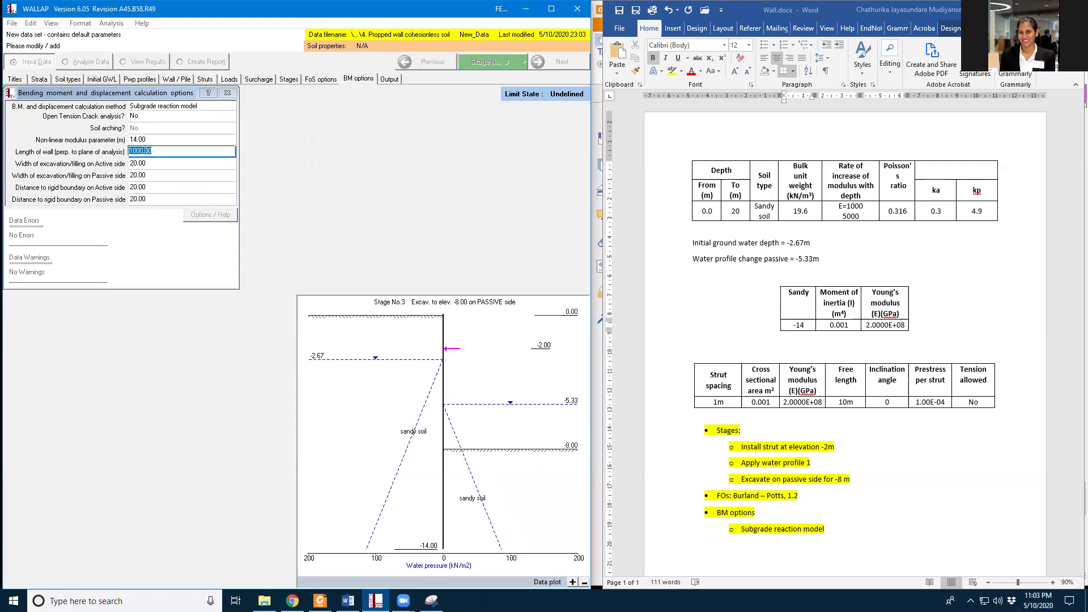
pyautogui.write('1')
# - Set the width of excavation/filling to 10000 on both the active and passive sides
pyautogui.click(148, 164)
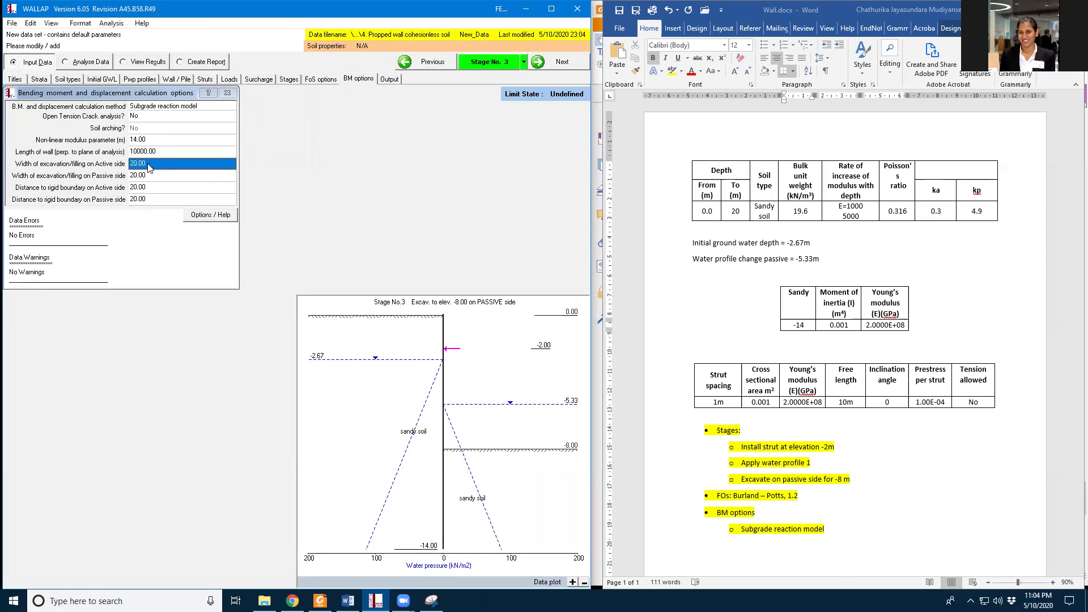
pyautogui.click(148, 164)
pyautogui.write('1000')
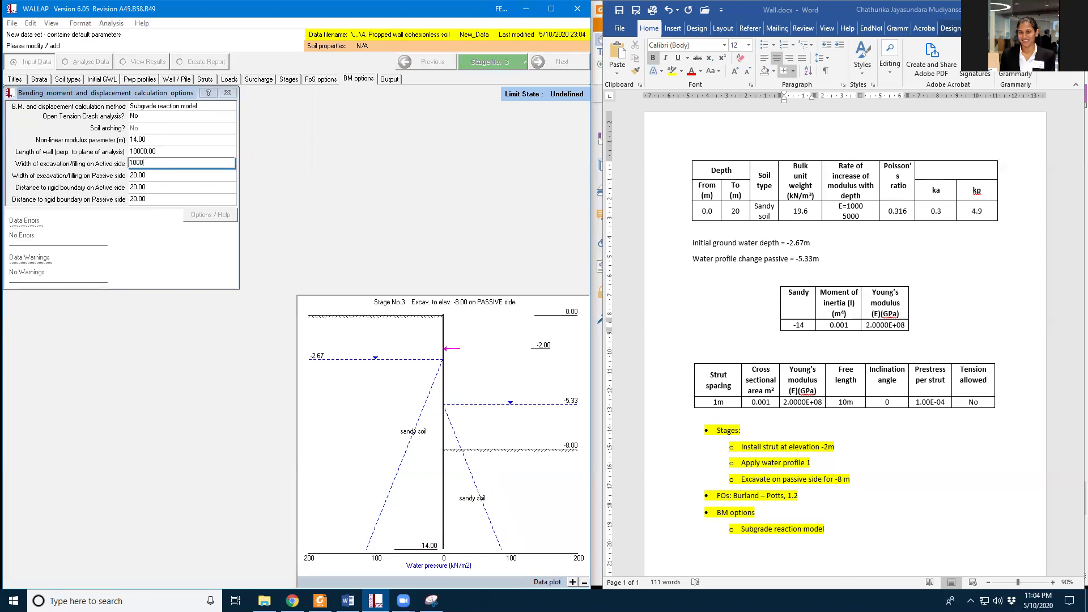
pyautogui.write('0')
pyautogui.click(153, 176)
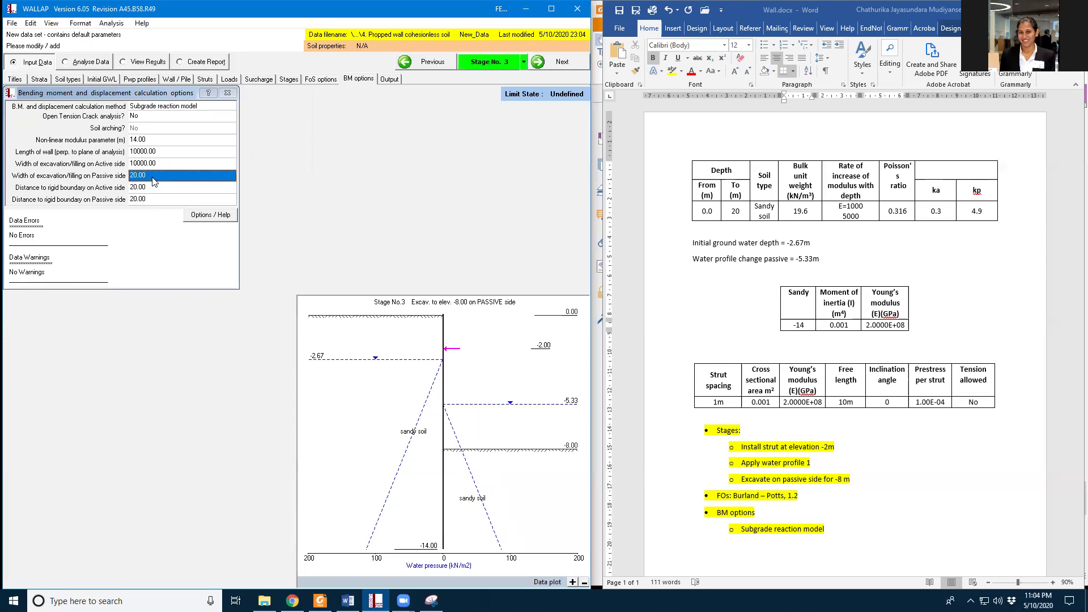
pyautogui.click(153, 177)
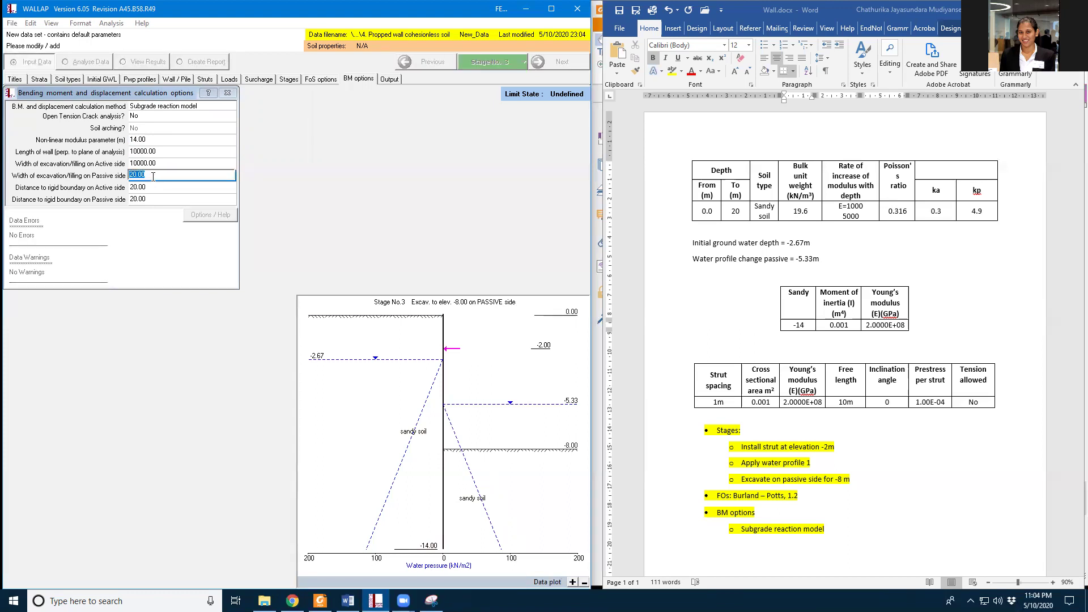
pyautogui.write('10000')
# - Set the distance to the rigid boundary to 28 on the active side and 14 on the passive side
pyautogui.click(147, 189)
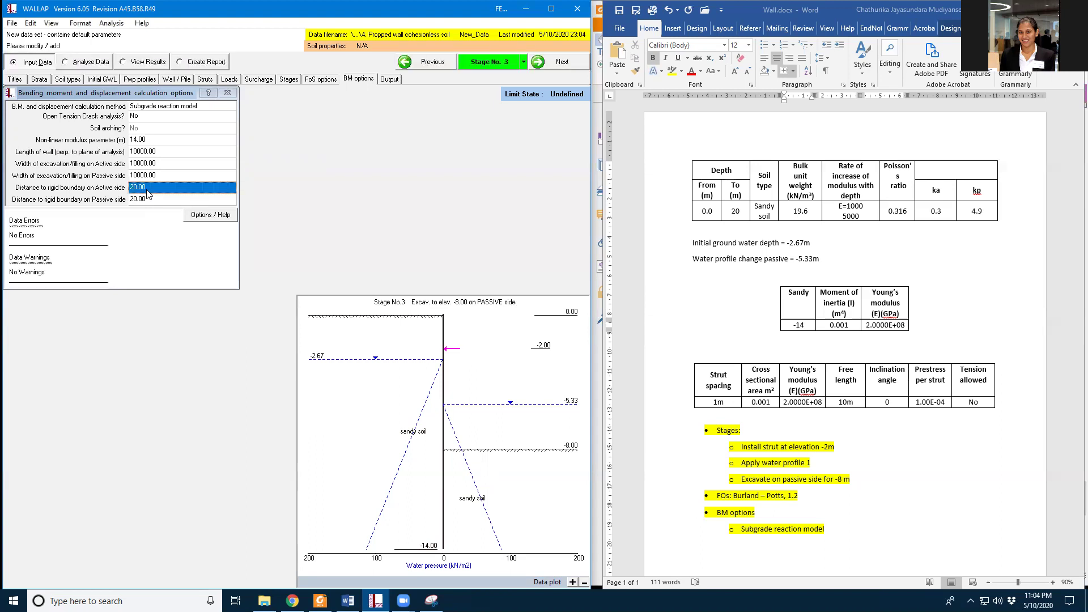
pyautogui.click(148, 189)
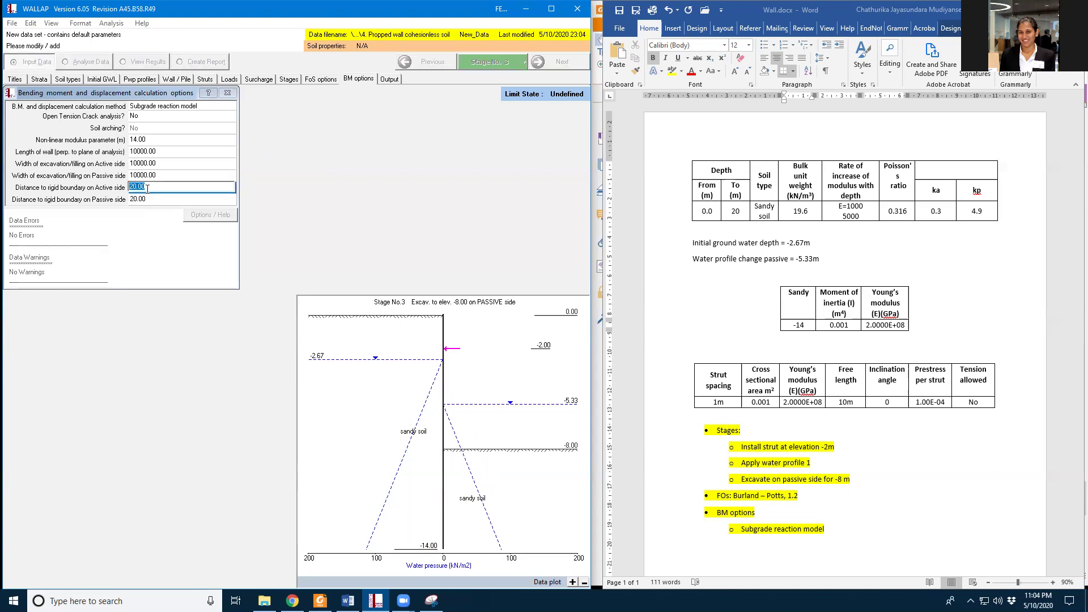
pyautogui.write('28')
pyautogui.click(151, 198)
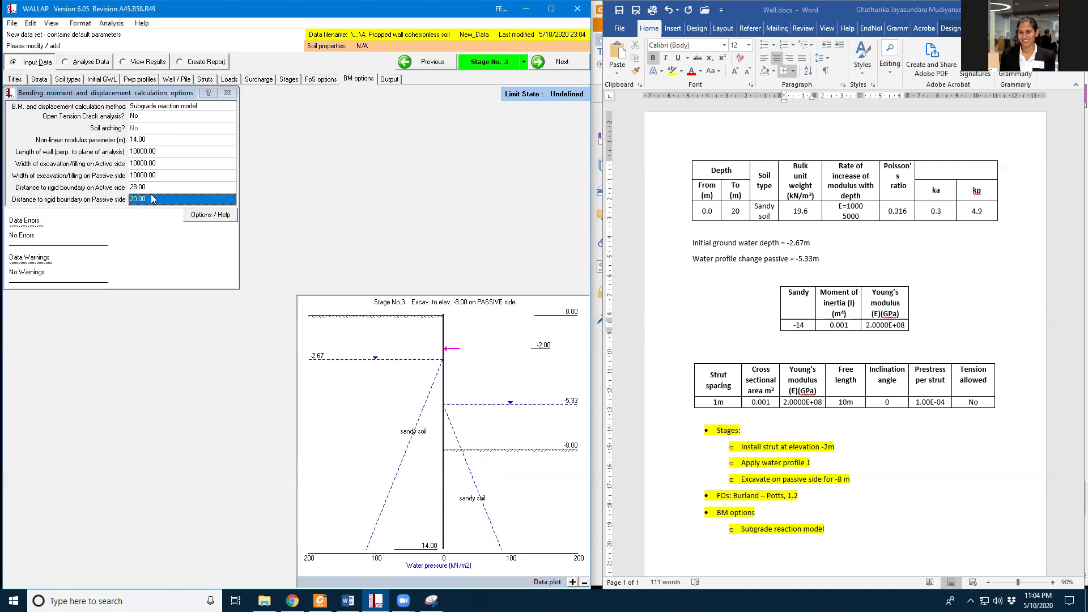
pyautogui.click(151, 196)
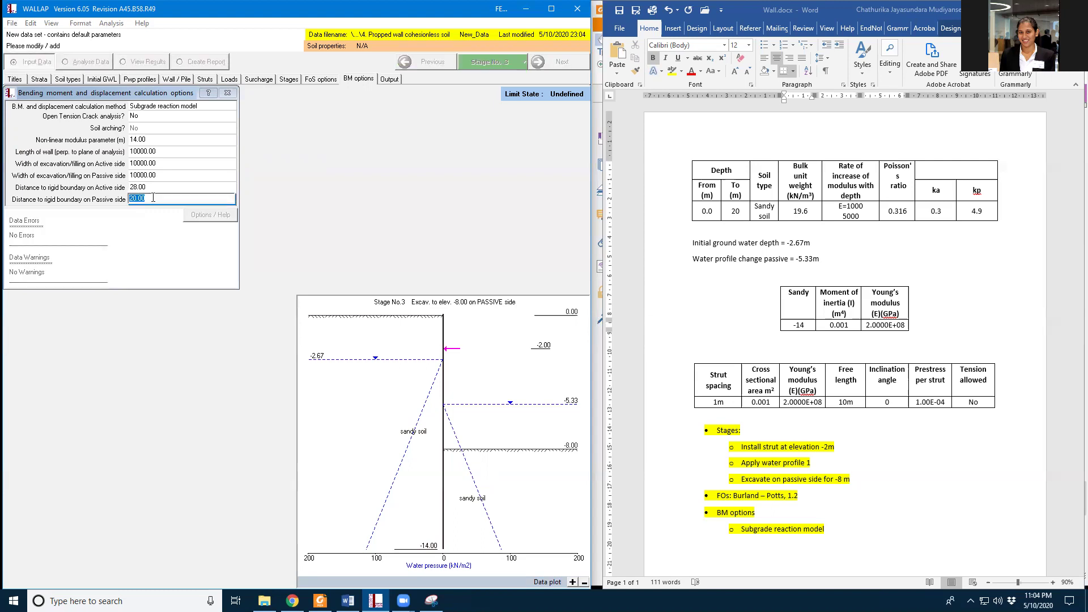
pyautogui.write('14')
pyautogui.press('Return')
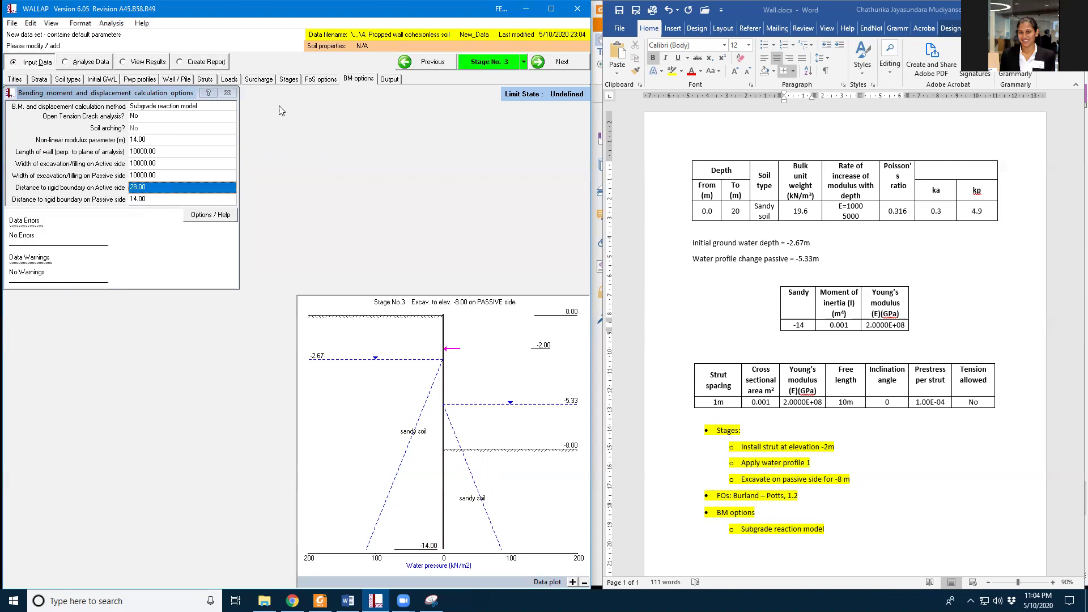
# - In the stage output options, enable displacement and bending moment, active/passive pressure and graphical output for stage 2
pyautogui.click(390, 79)
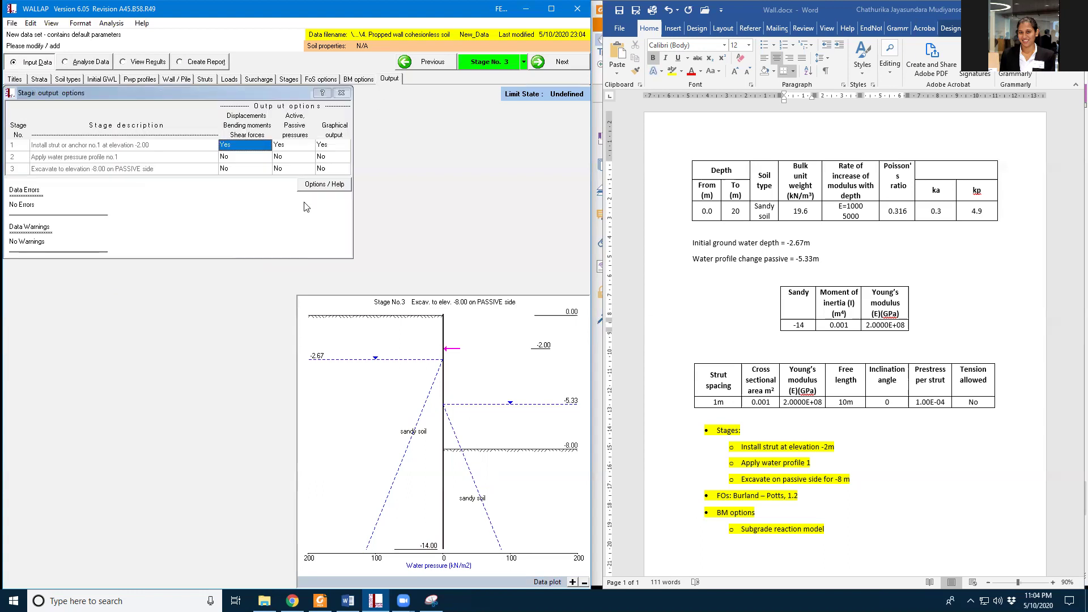
pyautogui.click(246, 162)
pyautogui.click(246, 161)
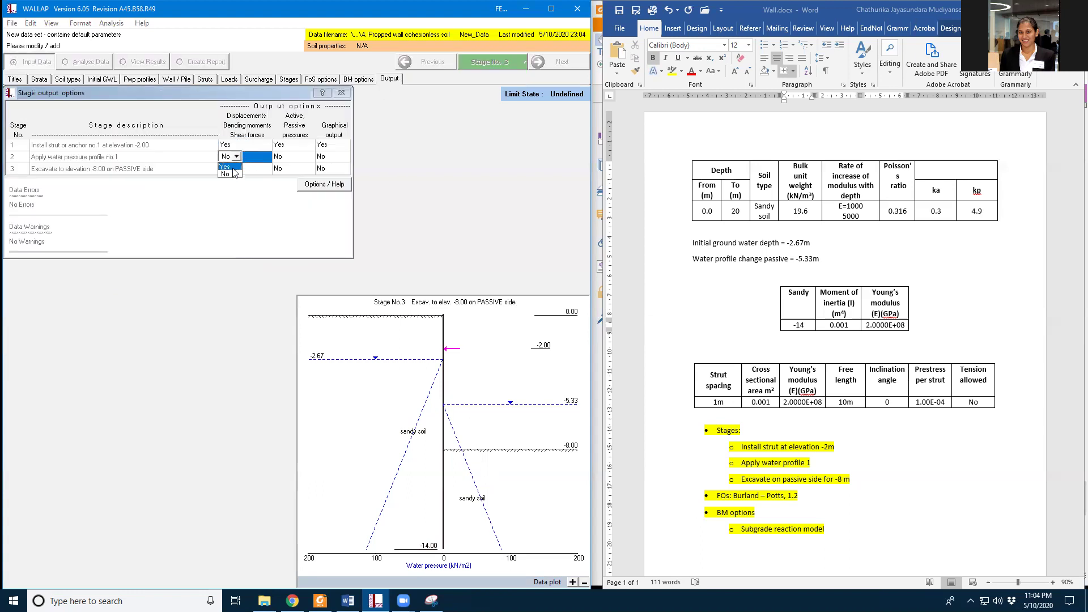
pyautogui.click(232, 168)
pyautogui.click(293, 160)
pyautogui.click(293, 160)
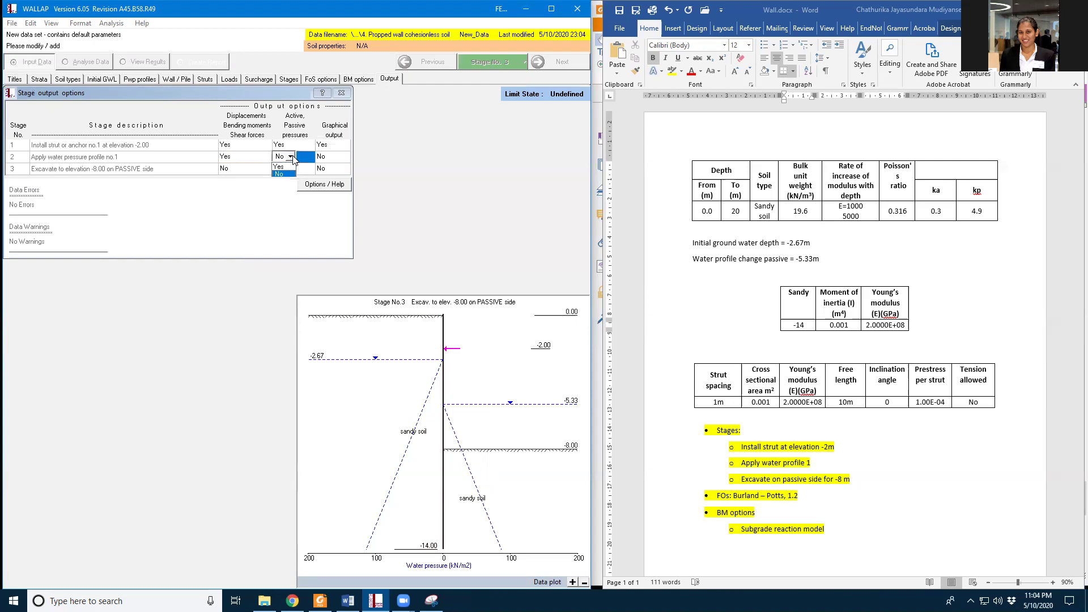
pyautogui.click(289, 169)
pyautogui.click(327, 160)
pyautogui.click(327, 160)
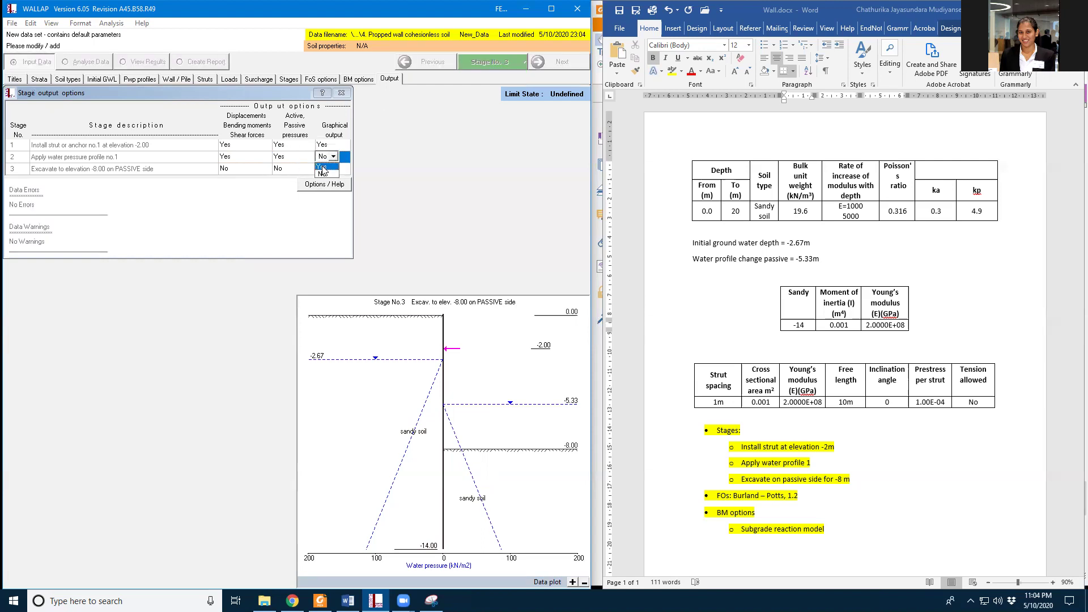
pyautogui.click(324, 166)
# - Enable displacement and bending moment, active/passive pressure and graphical output for stage 3 in the stage output options
pyautogui.click(246, 168)
pyautogui.click(232, 169)
pyautogui.click(225, 179)
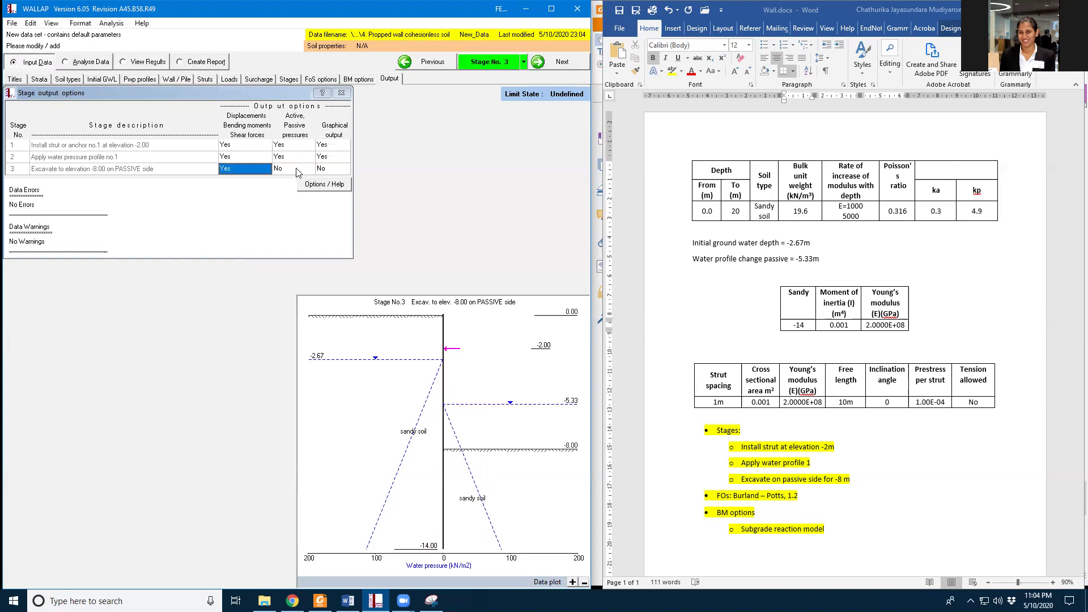
pyautogui.click(294, 168)
pyautogui.click(290, 168)
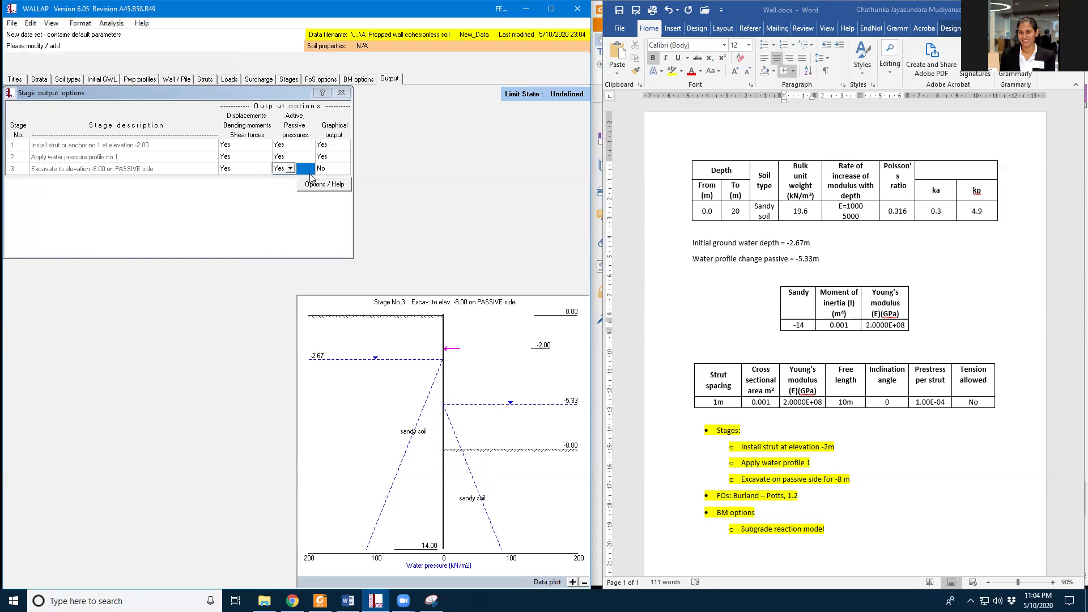
pyautogui.click(284, 175)
pyautogui.click(330, 169)
pyautogui.click(330, 169)
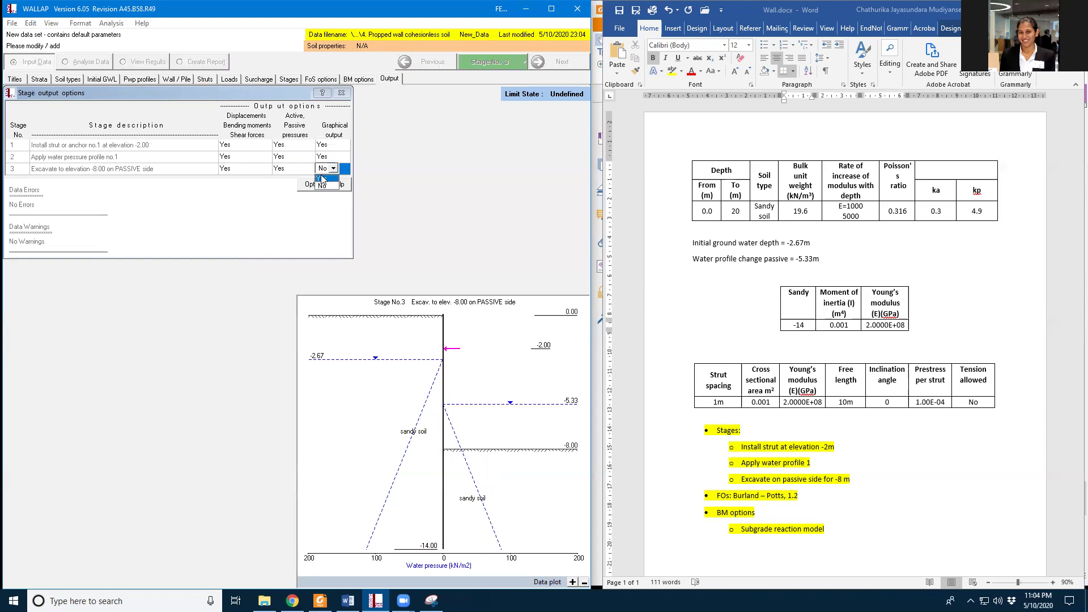
pyautogui.click(321, 177)
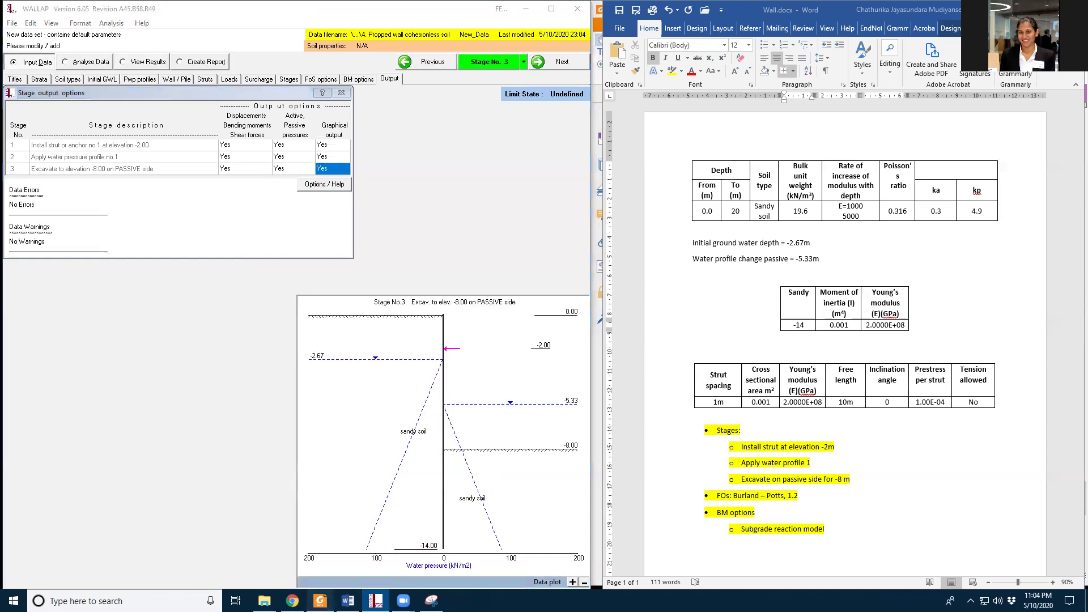
# - Bring up the Burland Potts paper in Foxit Reader, and analyse the wall data in WALLAP with its summary results shown in a maximised window
pyautogui.click(320, 601)
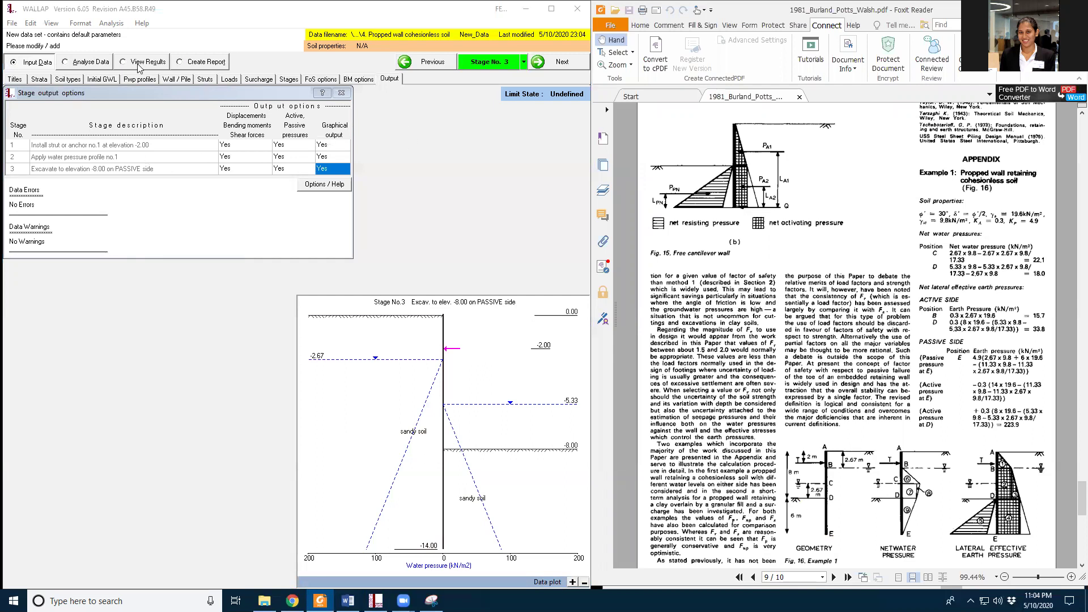
pyautogui.click(91, 62)
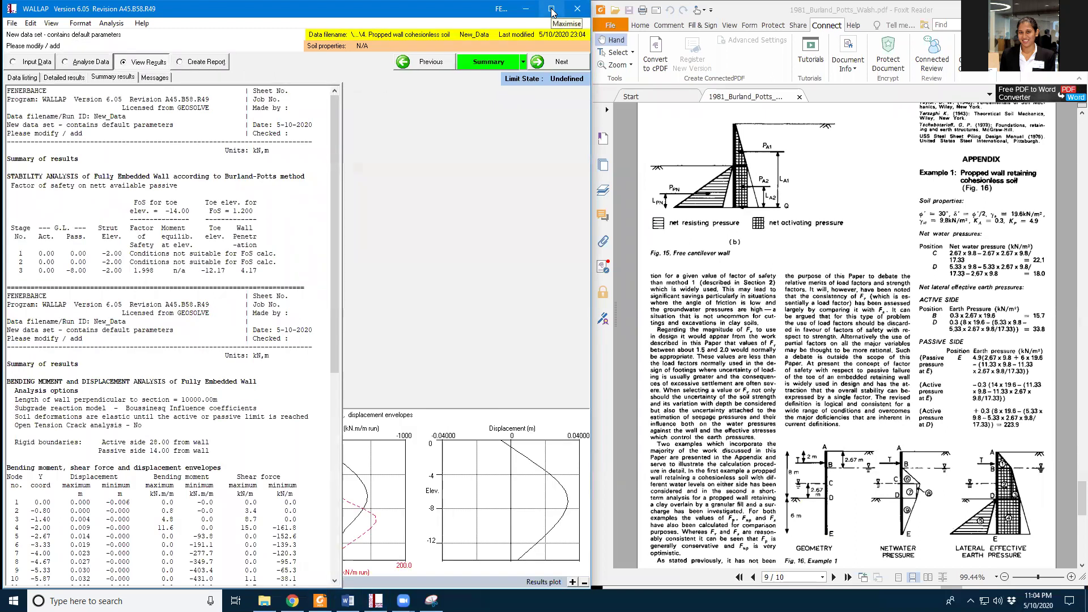
pyautogui.click(552, 9)
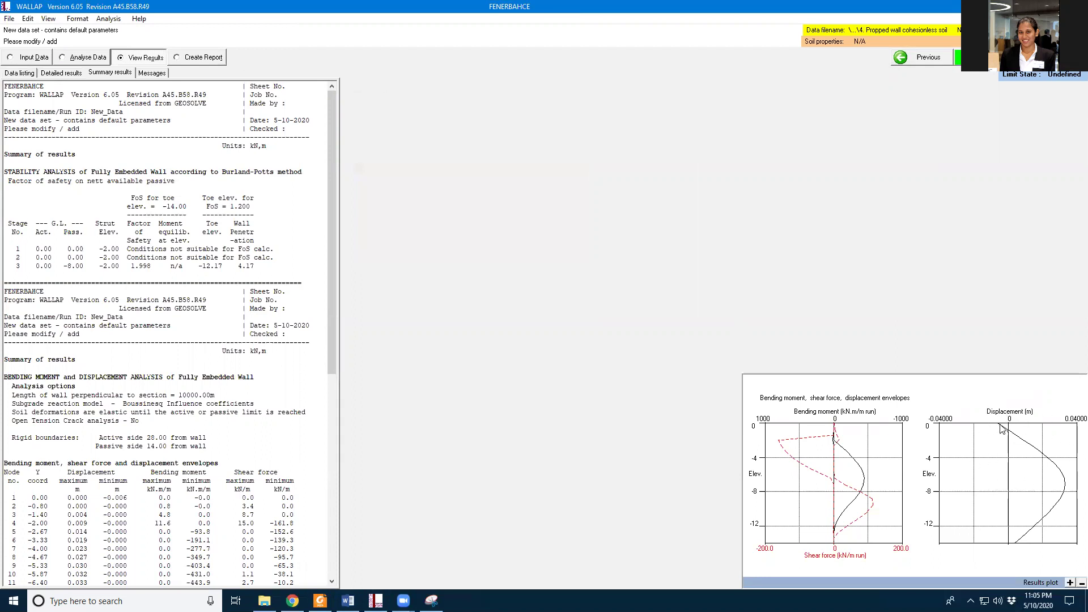
pyautogui.click(104, 172)
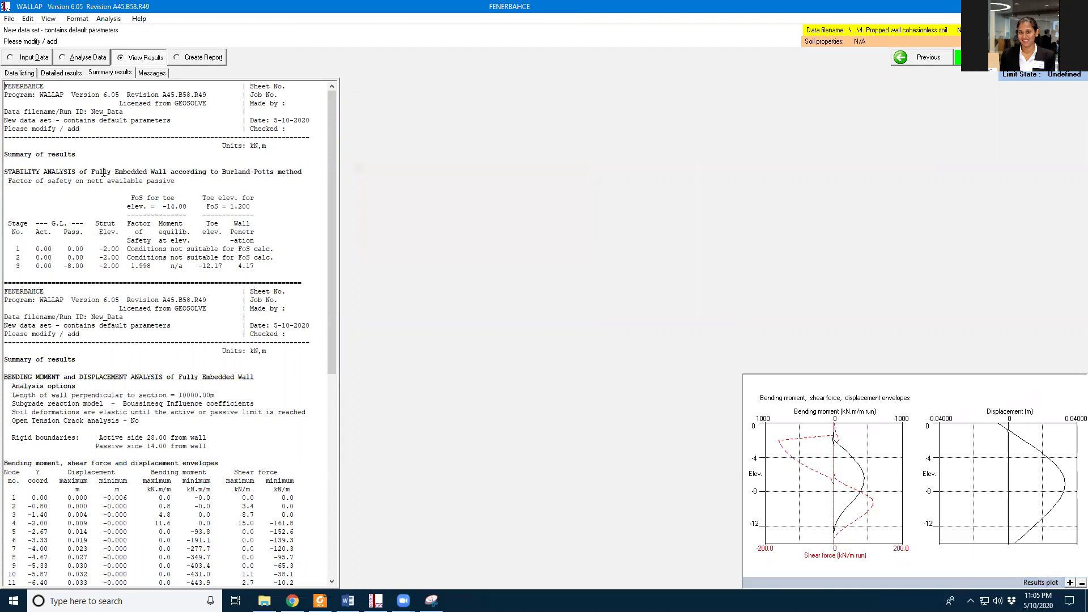
# - Save the data set as Propped wall.dat in the 4. Propped wall cohesionless soil folder, replacing the existing file
pyautogui.click(9, 19)
pyautogui.click(27, 58)
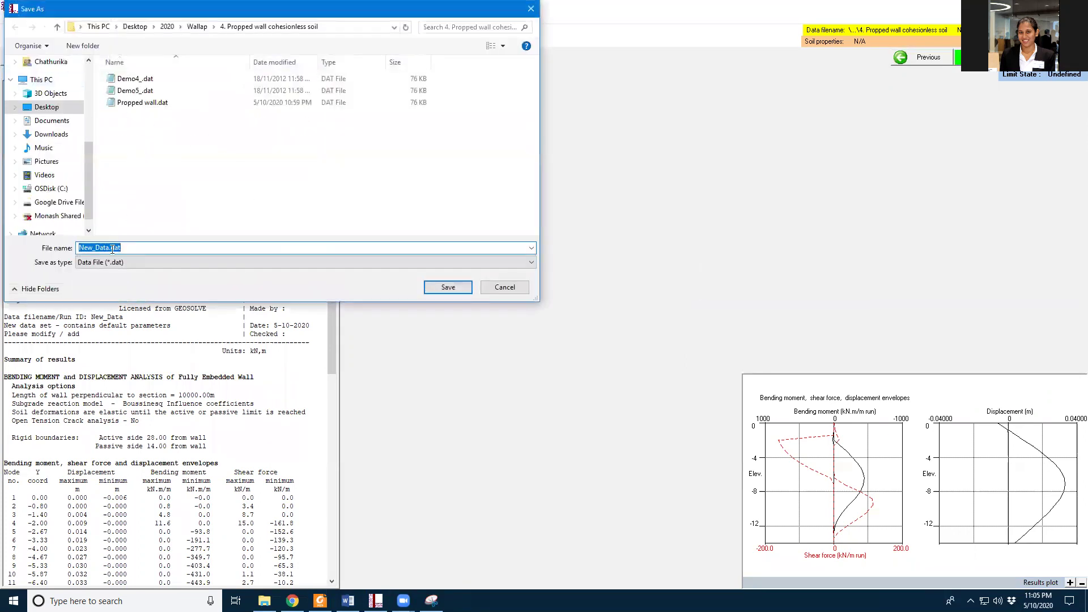
pyautogui.click(109, 250)
pyautogui.press('BackSpace')
pyautogui.press('BackSpace')
pyautogui.press('BackSpace')
pyautogui.press('BackSpace')
pyautogui.press('BackSpace')
pyautogui.press('BackSpace')
pyautogui.press('BackSpace')
pyautogui.press('BackSpace')
pyautogui.write('Propped wall')
pyautogui.press('Return')
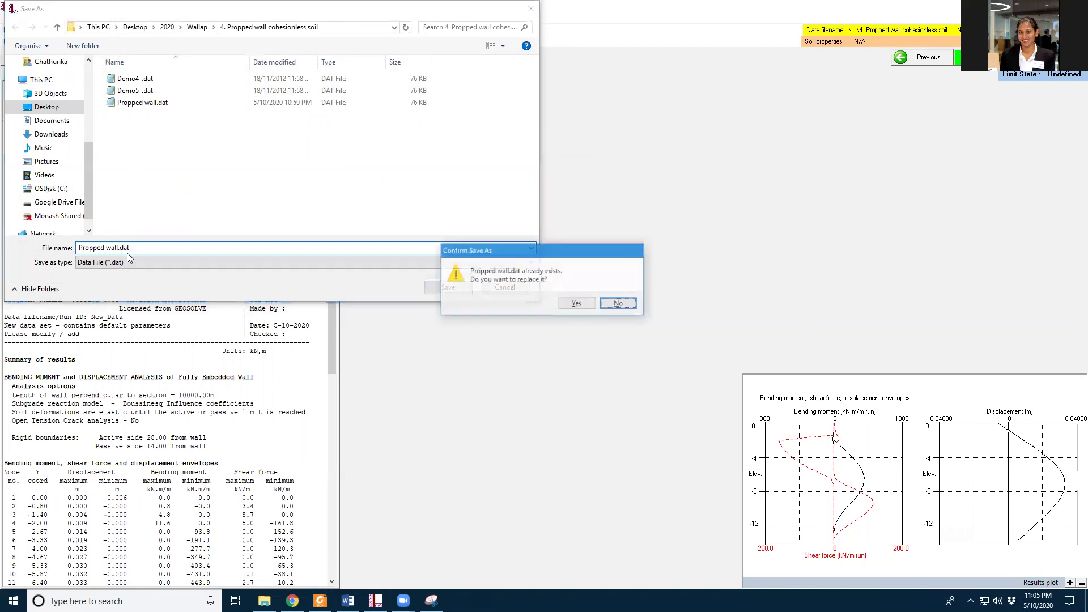
pyautogui.click(577, 303)
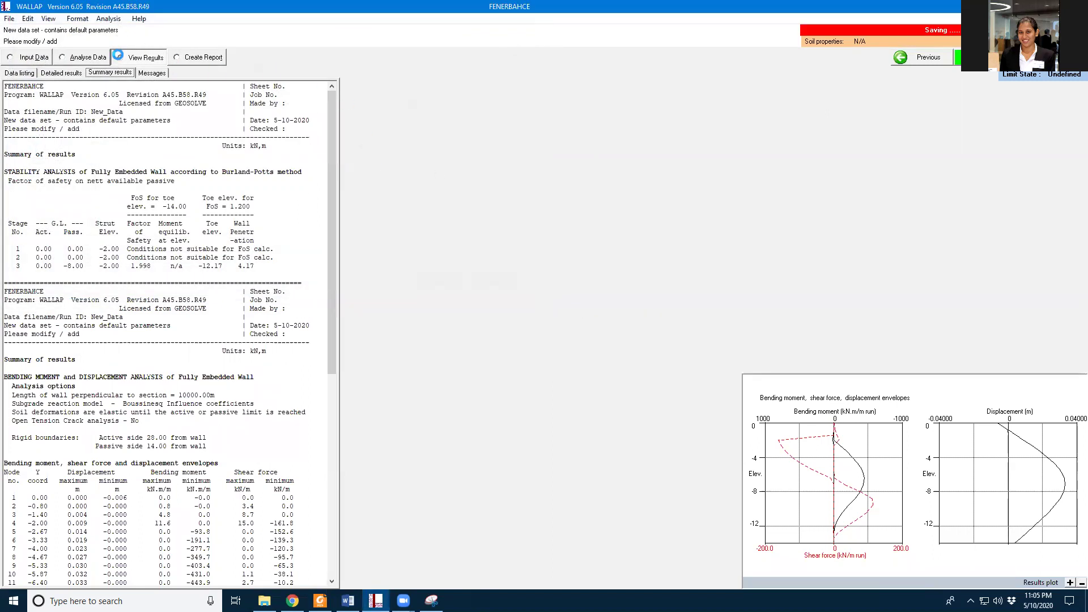
# - Generate a report for the saved propped wall data, dismissing the warning message
pyautogui.click(177, 59)
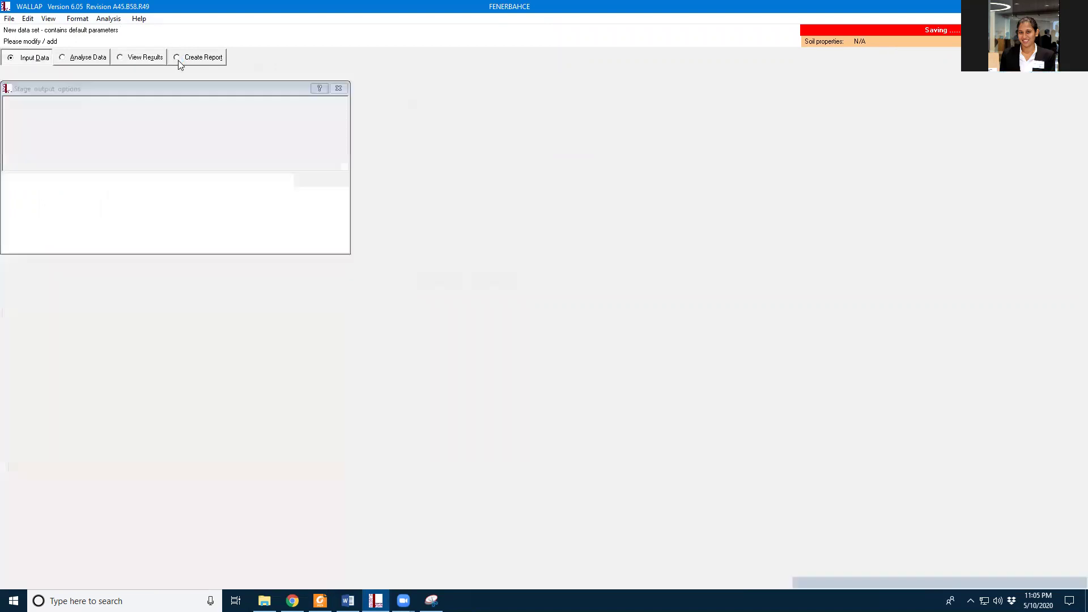
pyautogui.click(208, 64)
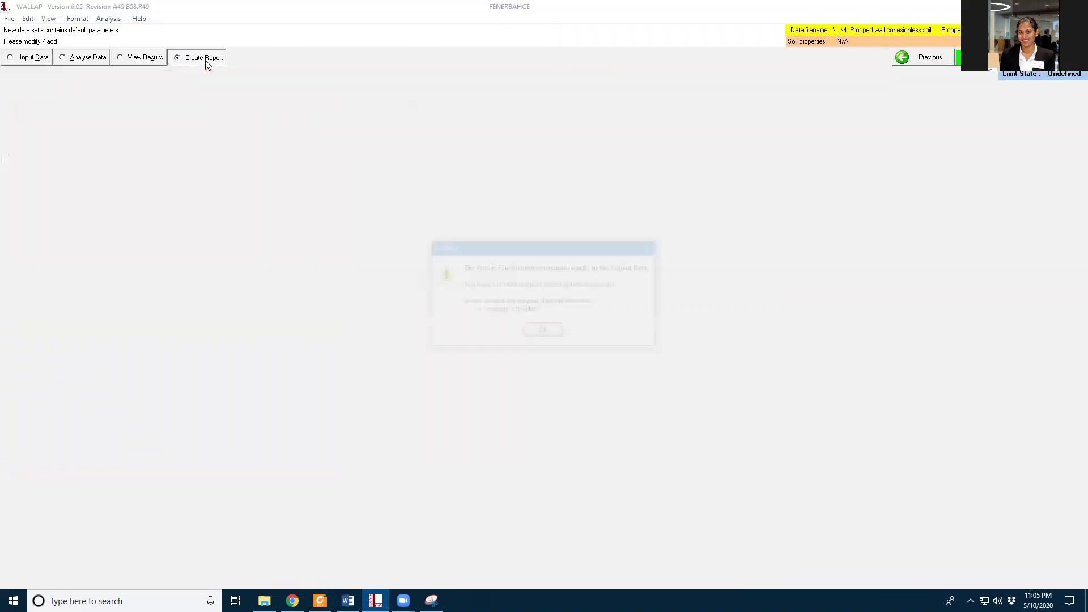
pyautogui.click(541, 334)
pyautogui.click(455, 397)
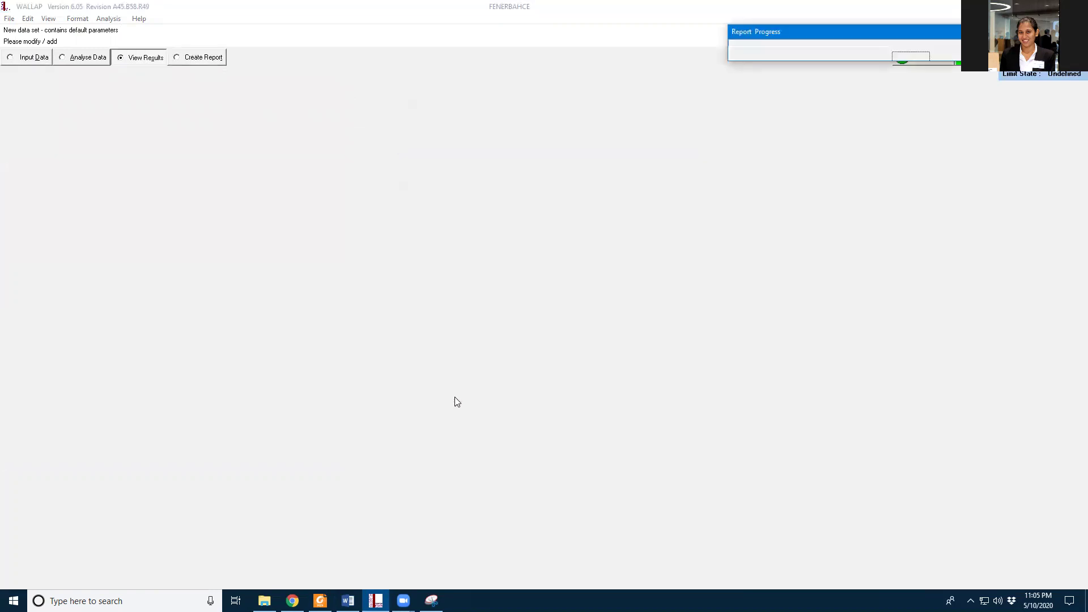